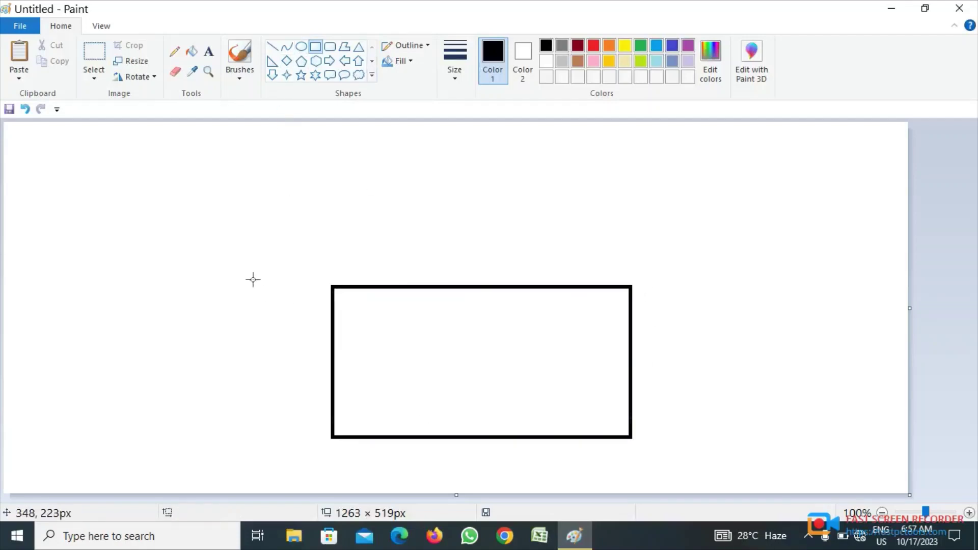
Draw a tall rectangle and place it against the left side of the house body.
left_click_drag(240, 247, 103, 460)
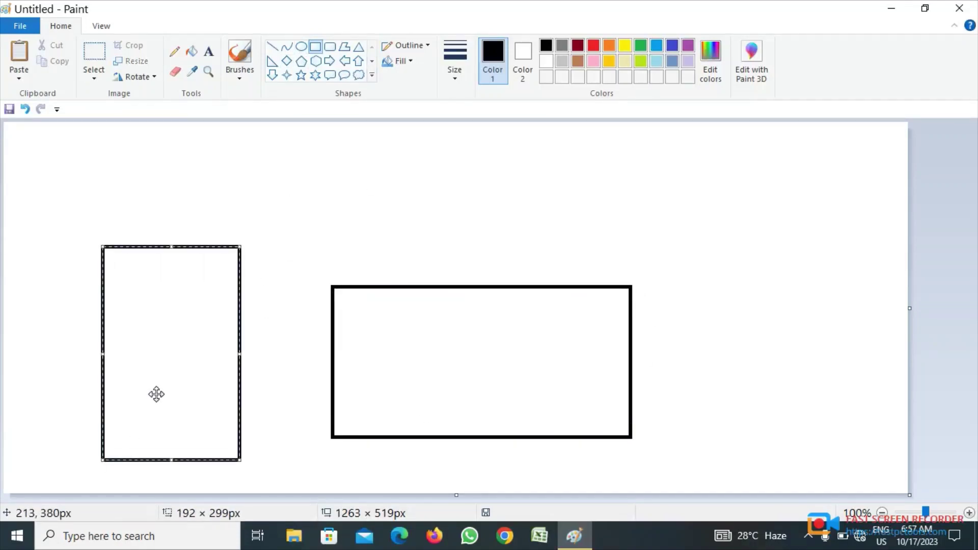
mouse_move(157, 395)
left_mouse_down()
mouse_move(640, 394)
mouse_move(250, 394)
left_mouse_up()
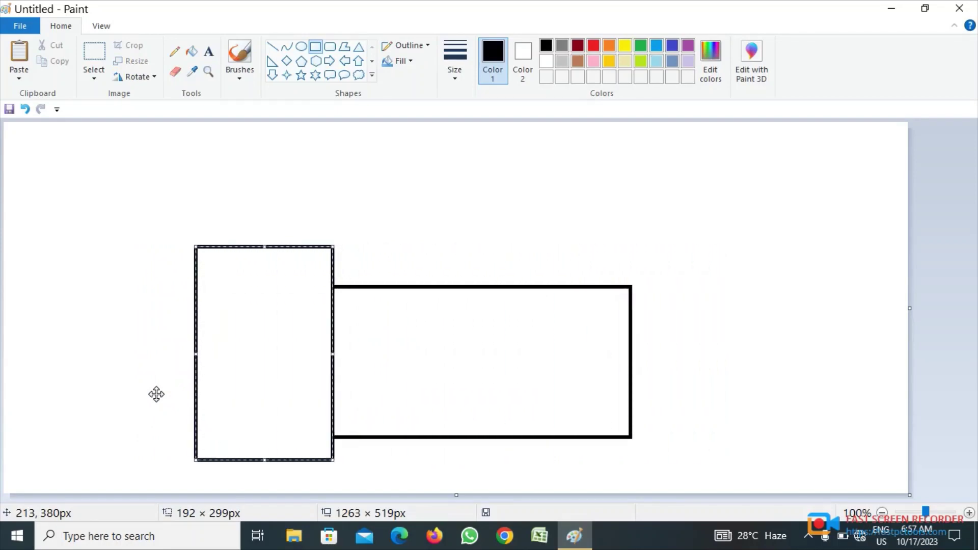
key("Up")
key("Up")
key("Up")
key("Up")
key("Up")
key("Up")
key("Up")
key("Up")
key("Up")
left_click(112, 303)
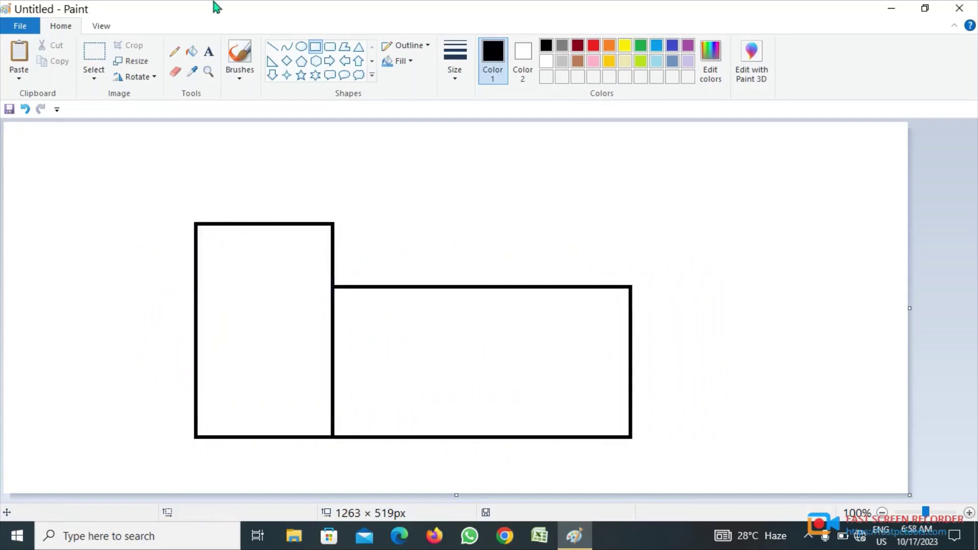
Erase the top edge of the new left rectangle.
left_click(92, 57)
left_click_drag(176, 225, 381, 256)
key("Delete")
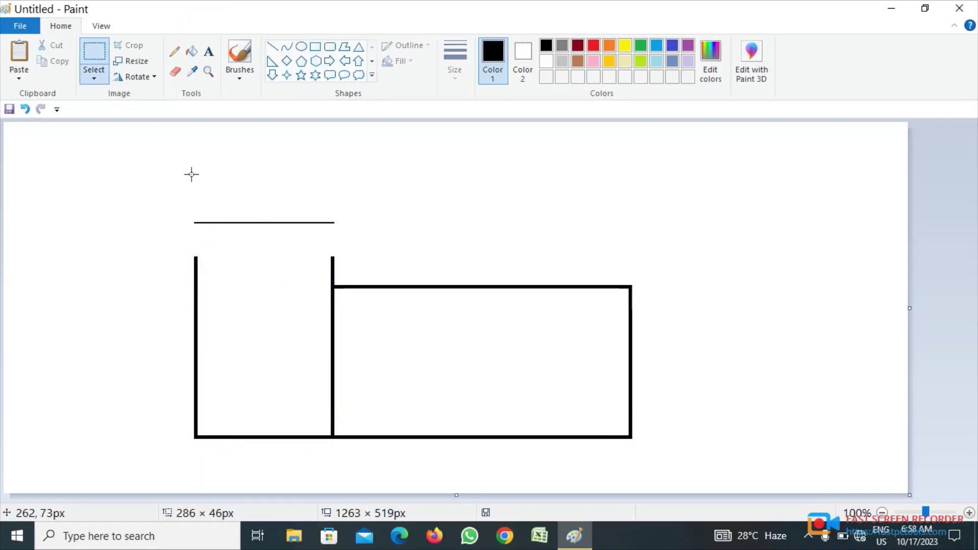
left_click_drag(179, 208, 381, 247)
key("Delete")
Draw two nested triangles above the left rectangle as a double-outlined gable roof.
left_click(358, 46)
left_click_drag(195, 257, 362, 158)
key("Left")
key("Left")
key("Left")
left_click(149, 231)
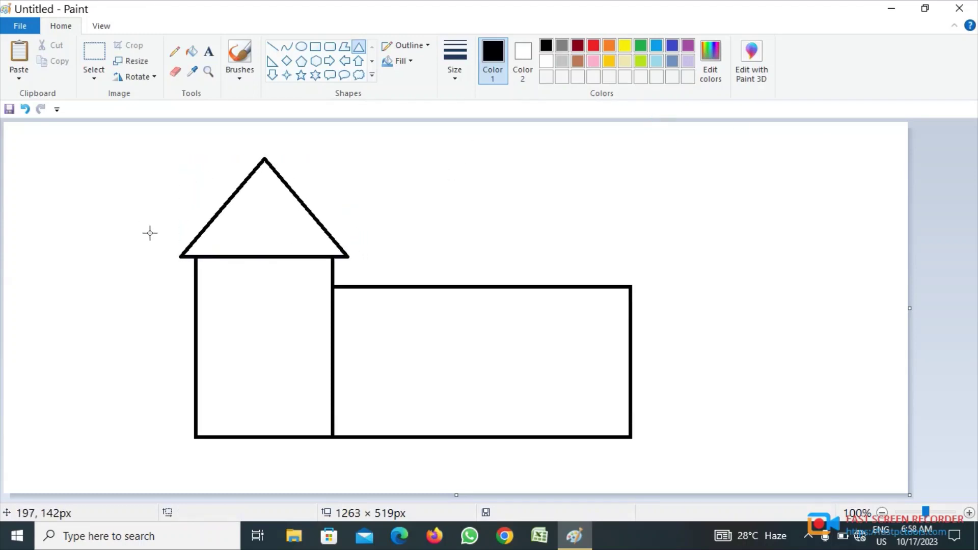
mouse_move(178, 255)
left_mouse_down()
mouse_move(358, 135)
mouse_move(366, 140)
left_mouse_up()
key("Left")
key("Left")
key("Left")
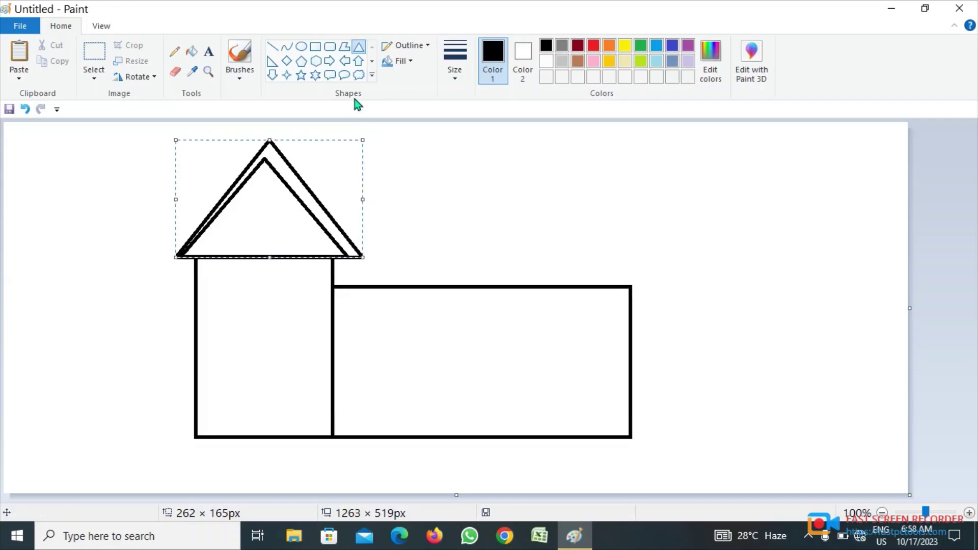
key("Left")
key("Left")
key("Left")
key("Left")
key("Left")
key("Left")
key("Left")
key("Left")
key("Left")
Remove the wall line under the gable triangle to open its base.
left_click(336, 268)
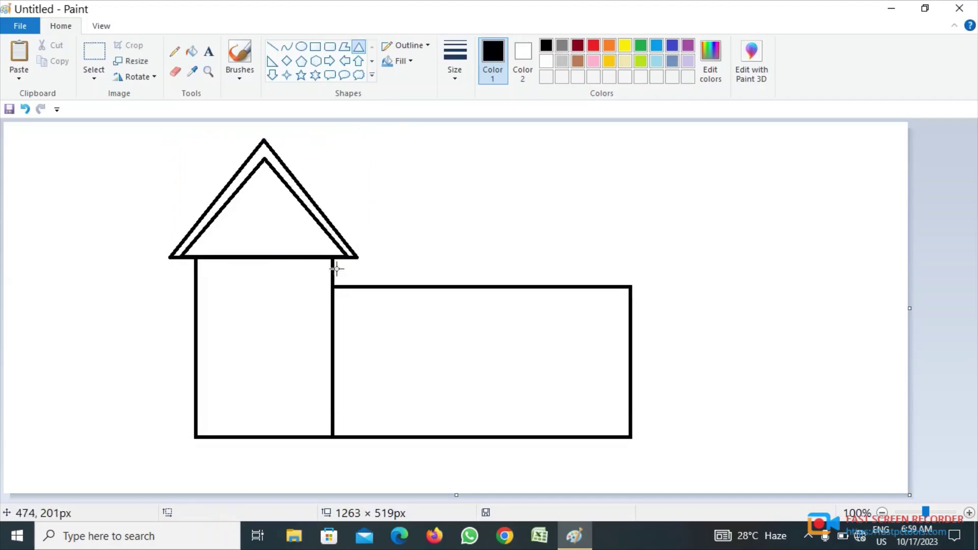
left_click(96, 68)
left_click_drag(197, 262, 333, 253)
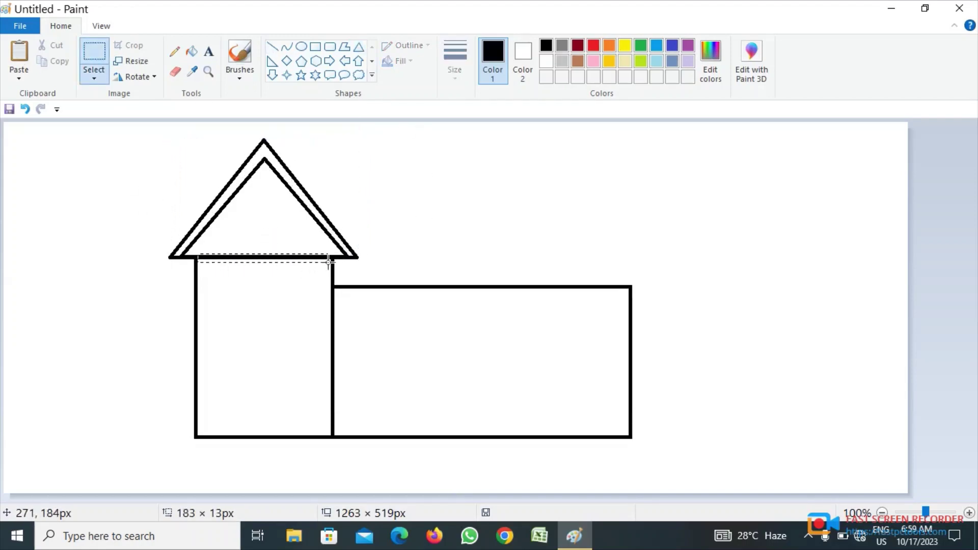
key("Delete")
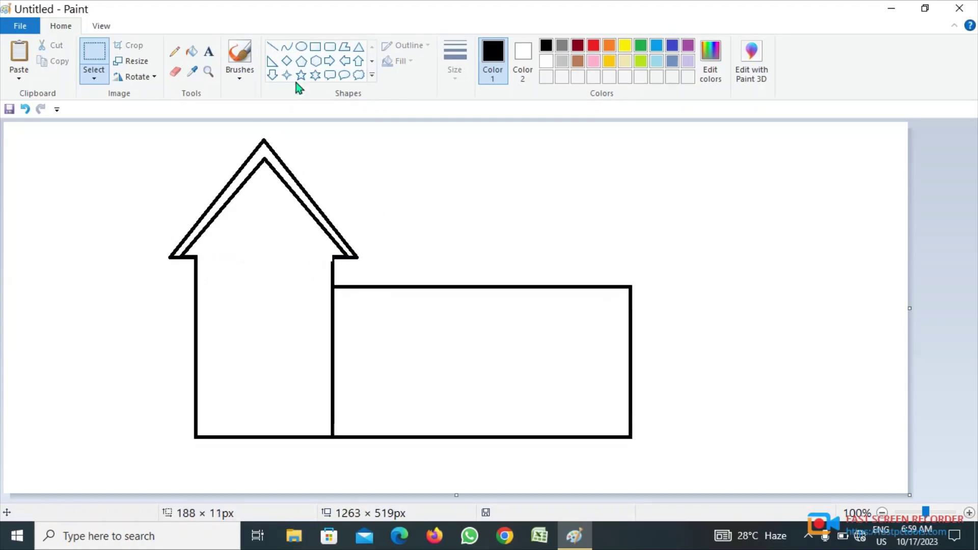
Draw the roof ridge, sloping edge and eave over the wide right section.
left_click(272, 47)
left_click_drag(284, 161, 612, 160)
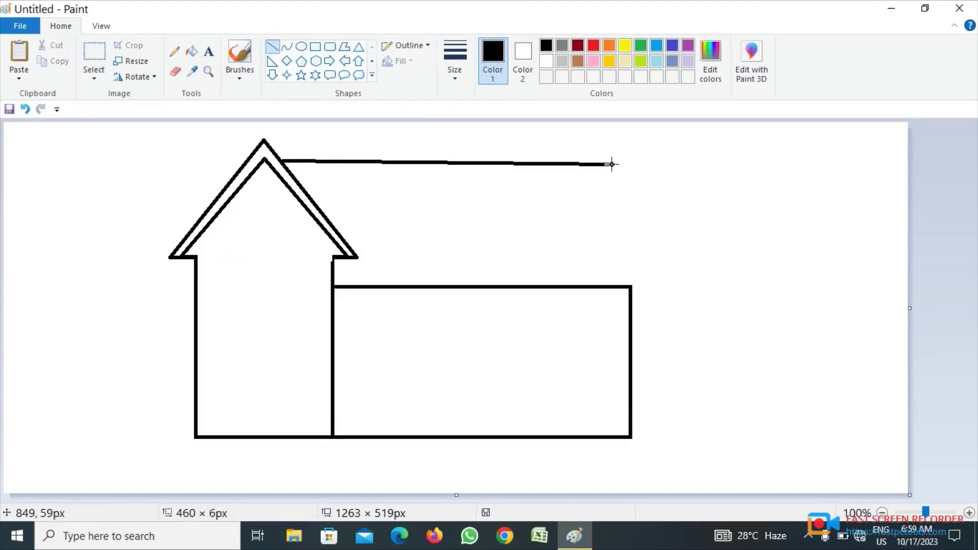
left_click_drag(612, 160, 687, 276)
left_click(604, 170)
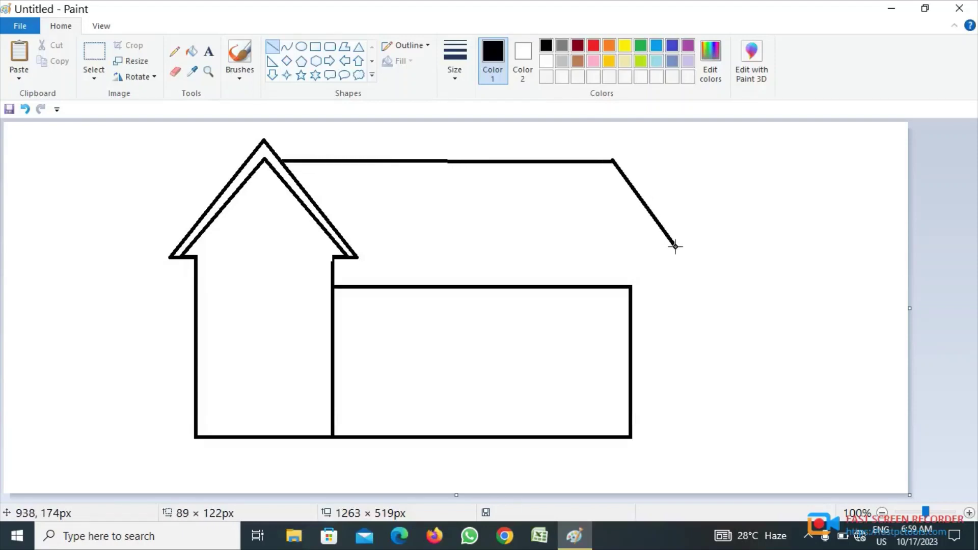
left_click(686, 298)
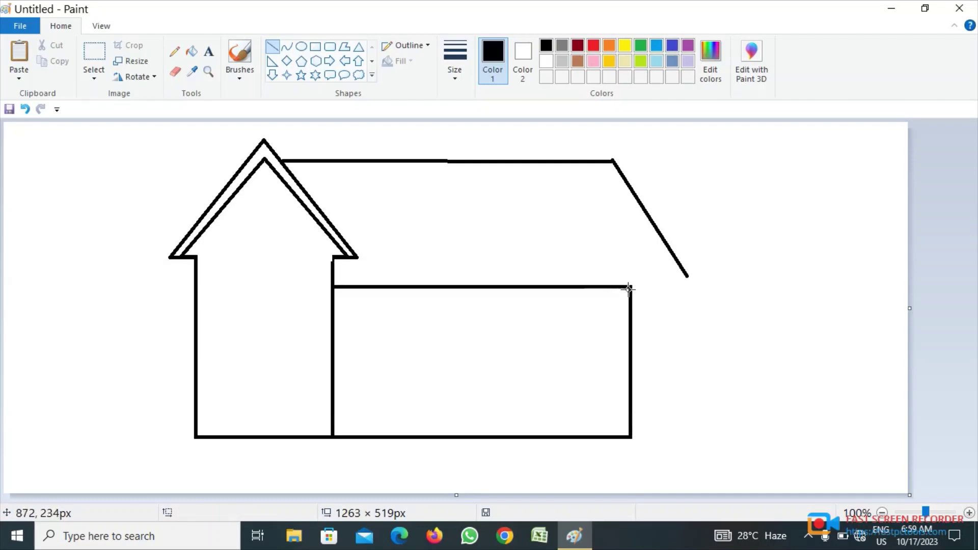
mouse_move(630, 285)
left_mouse_down()
mouse_move(694, 284)
mouse_move(690, 267)
mouse_move(690, 301)
mouse_move(694, 289)
left_mouse_up()
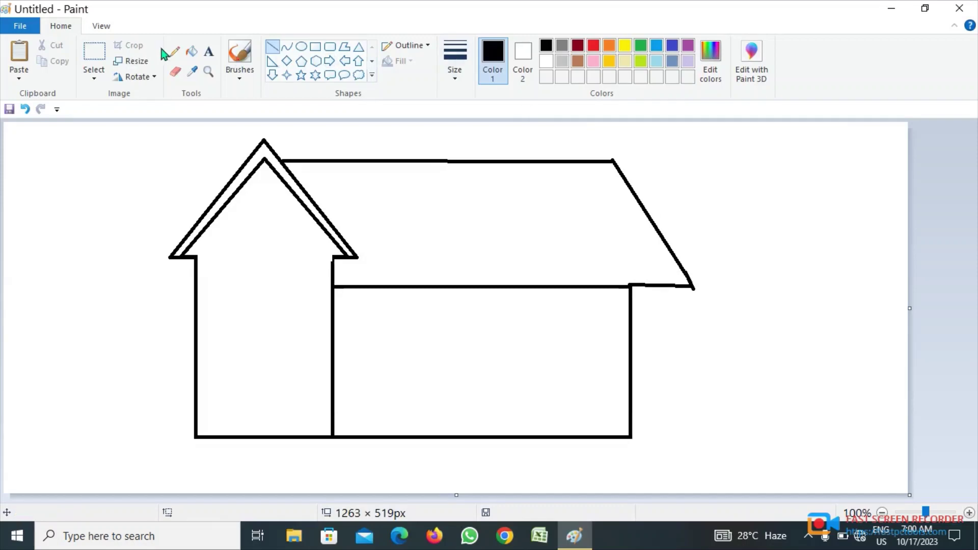
left_click(175, 71)
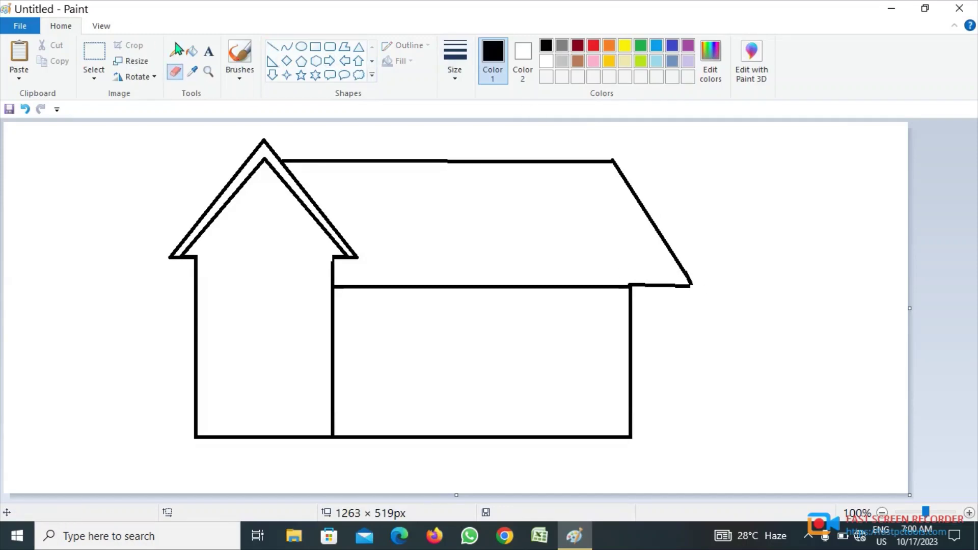
left_click(274, 48)
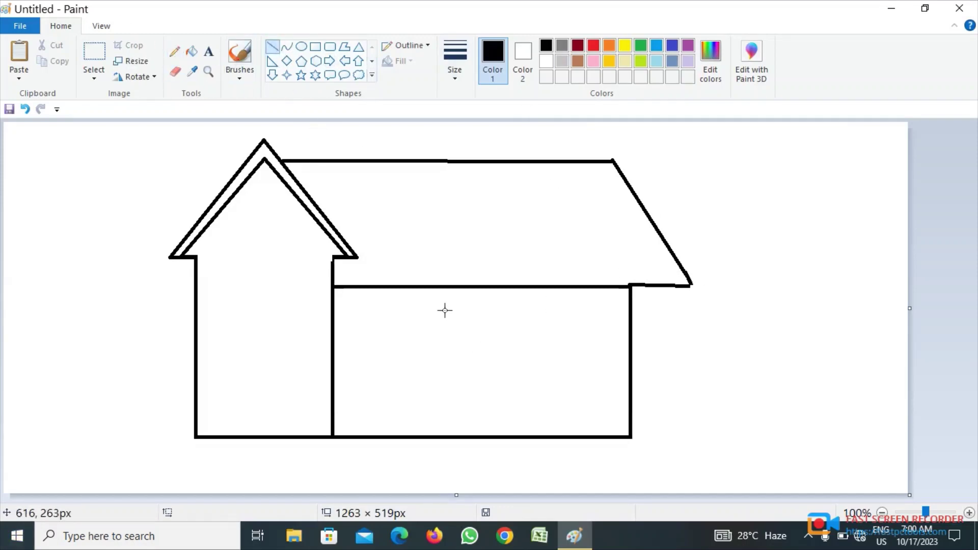
Draw a thin rectangular step along the bottom of the right wall.
left_click_drag(376, 436, 435, 426)
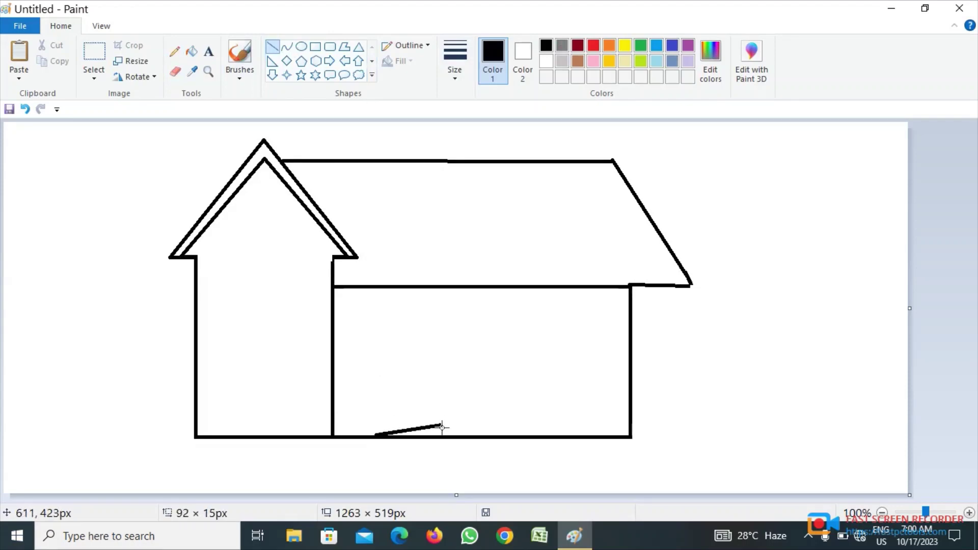
key("ctrl+z")
left_click(315, 46)
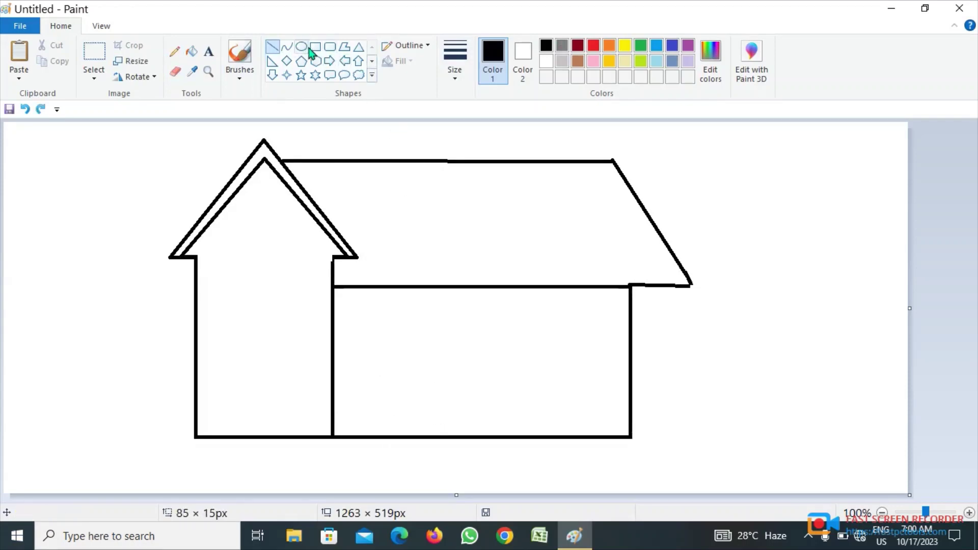
left_click_drag(391, 439, 480, 428)
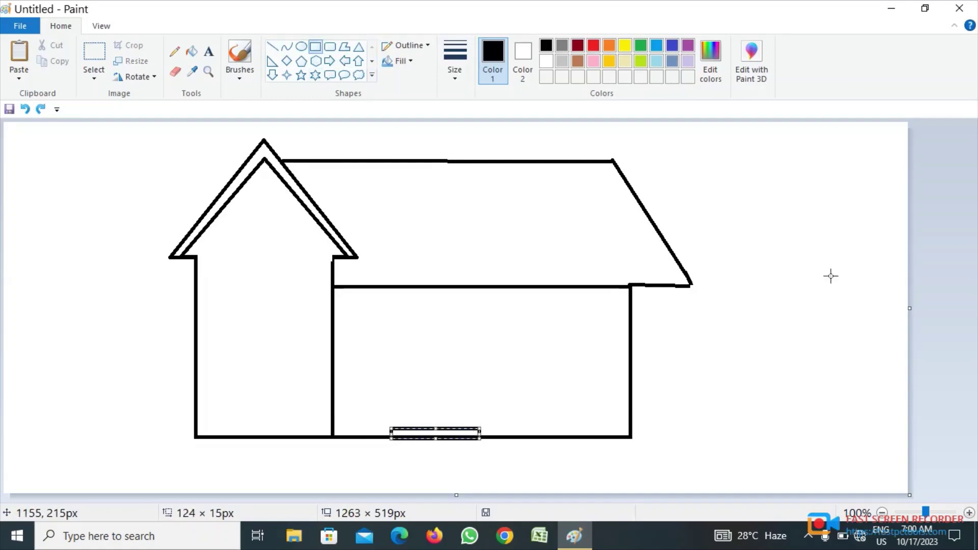
key("Up")
key("Up")
key("Up")
key("Up")
key("Up")
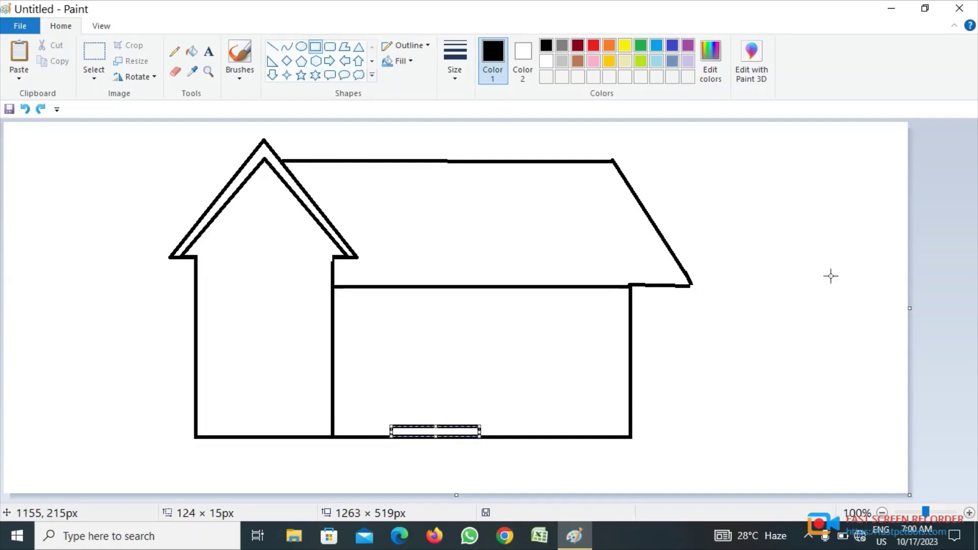
left_click(658, 320)
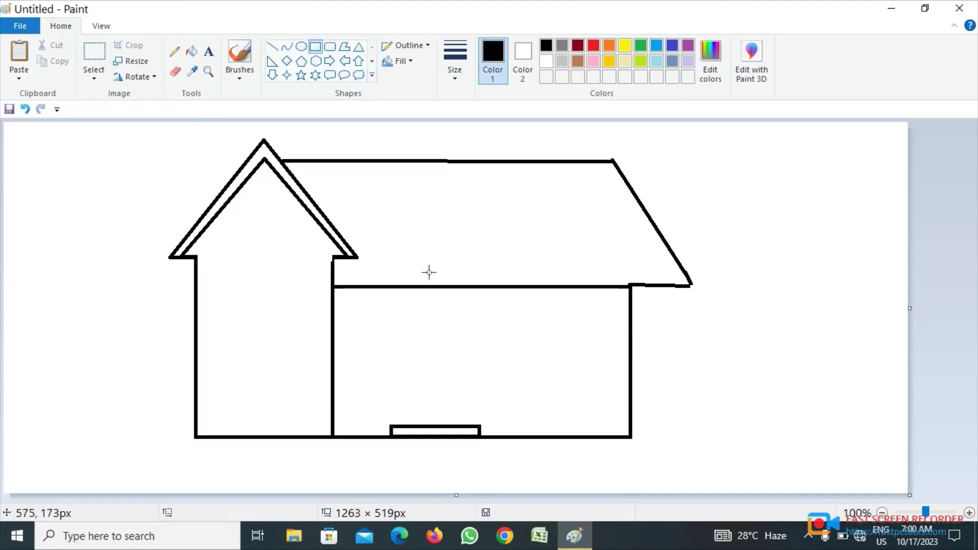
Add a tall door with a small oval knob and a window rectangle beside it.
left_click_drag(412, 431, 459, 328)
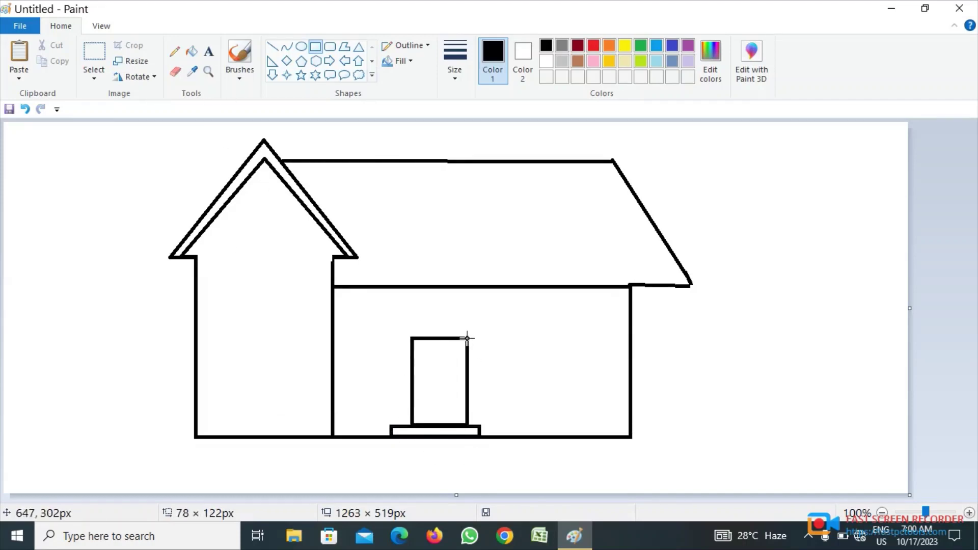
left_click(510, 359)
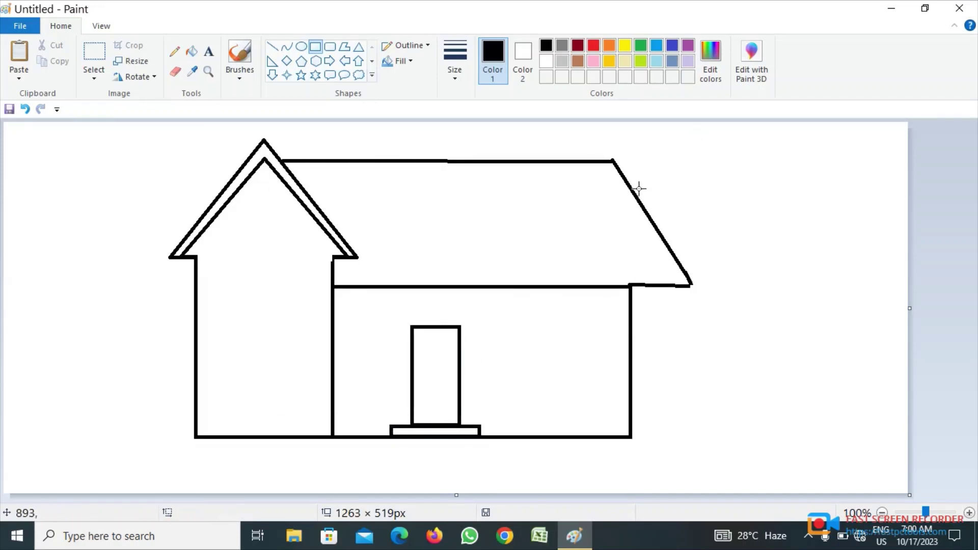
left_click(301, 47)
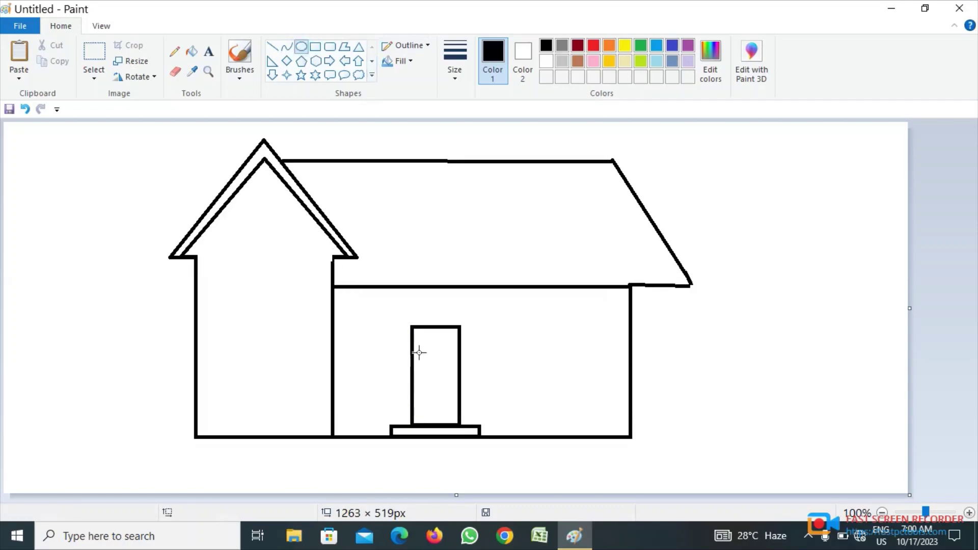
left_click_drag(418, 359, 428, 355)
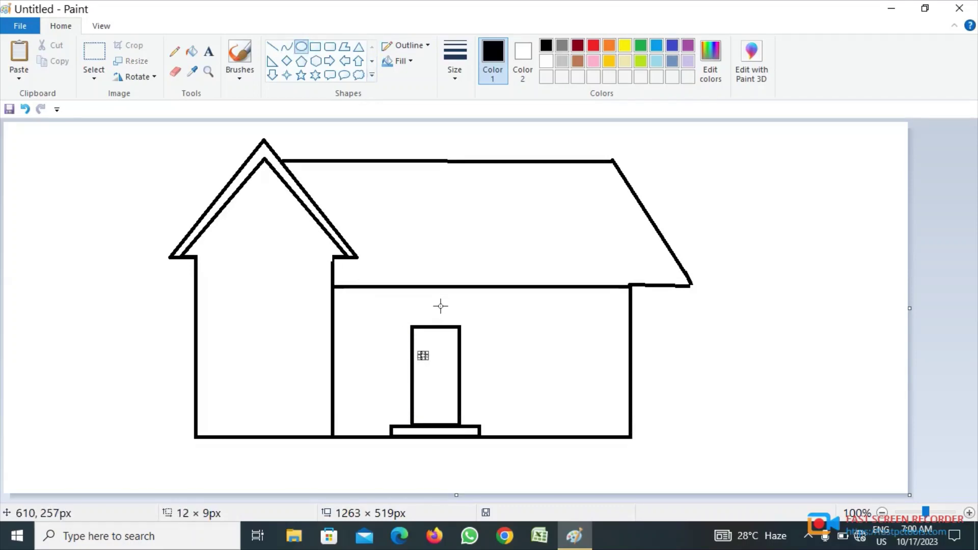
left_click(434, 325)
left_click(316, 46)
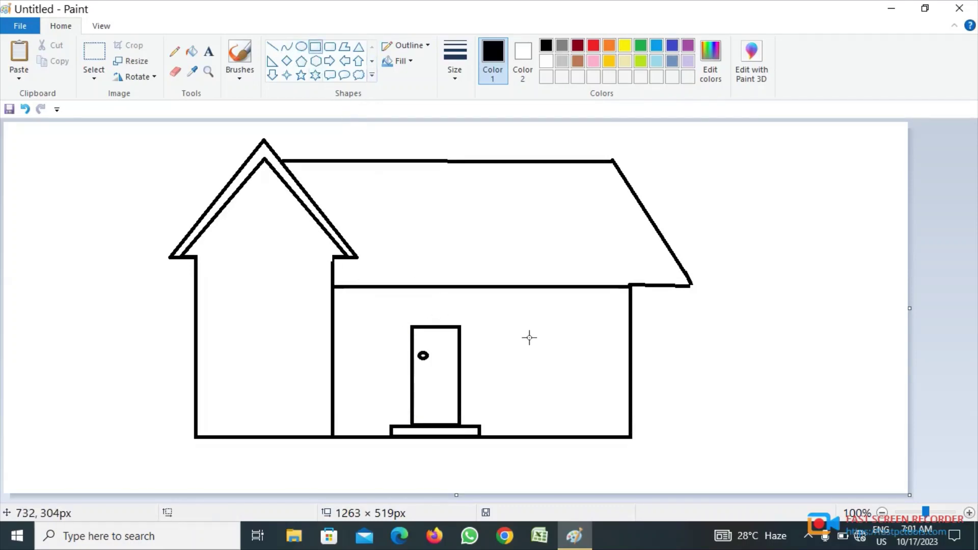
left_click_drag(529, 324, 601, 381)
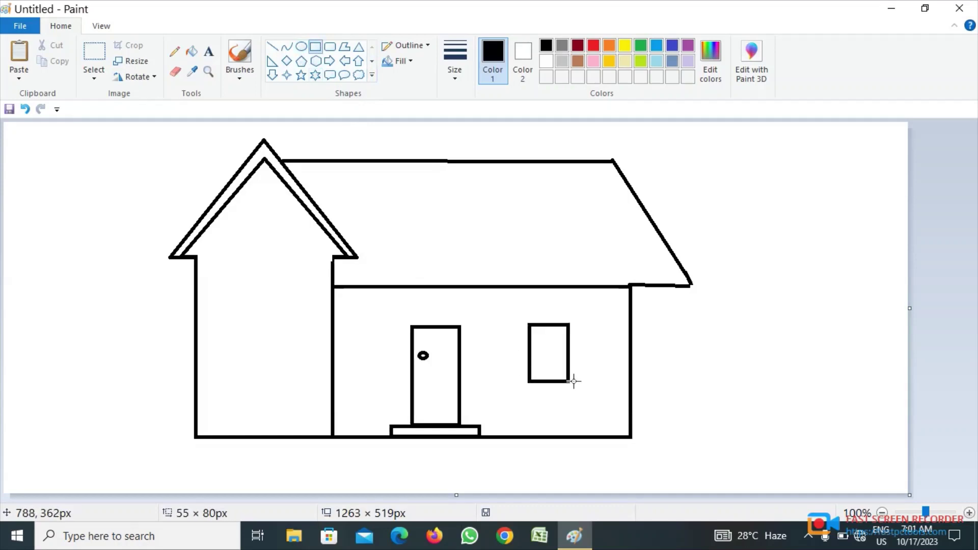
Switch to a thinner outline and draw an inner frame inside the right window.
left_click(518, 307)
left_click(455, 59)
left_click(485, 125)
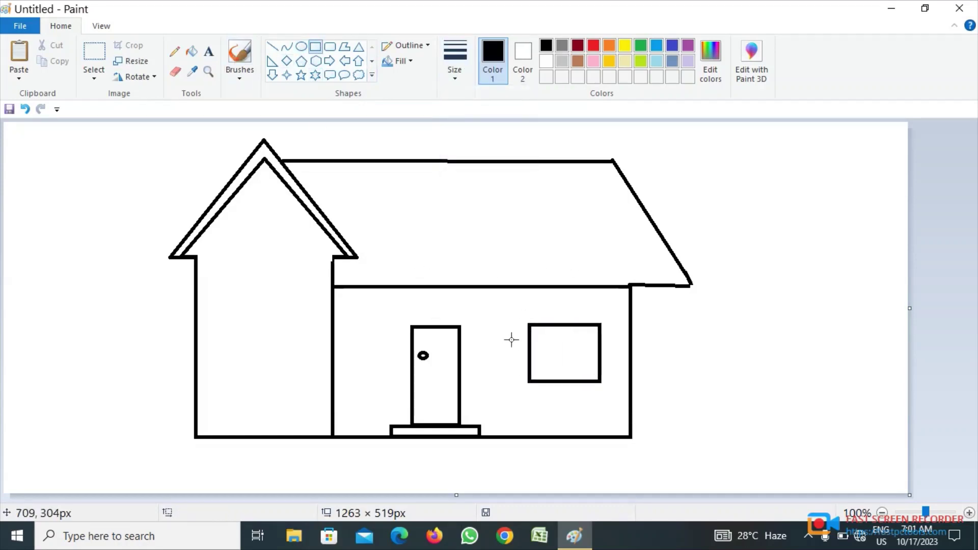
left_click_drag(537, 331, 594, 374)
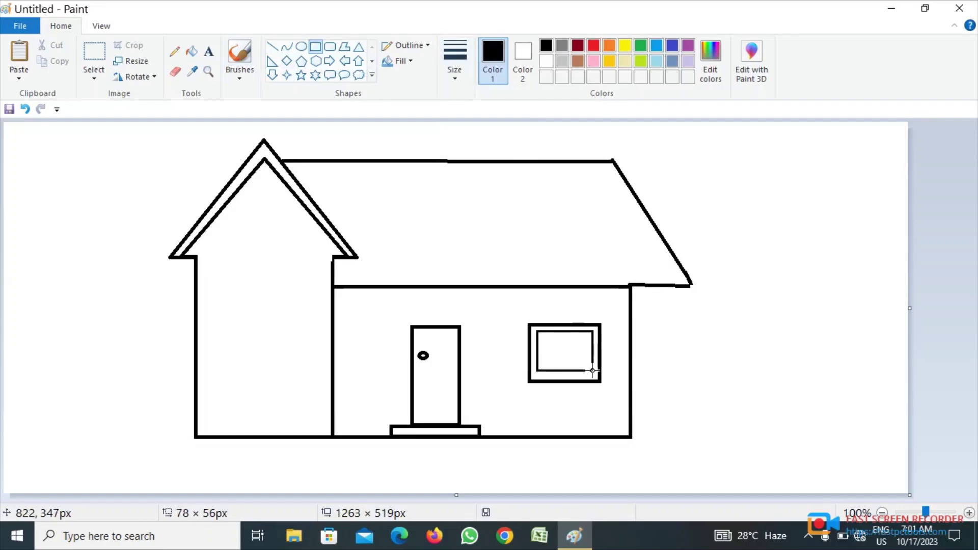
left_click(655, 362)
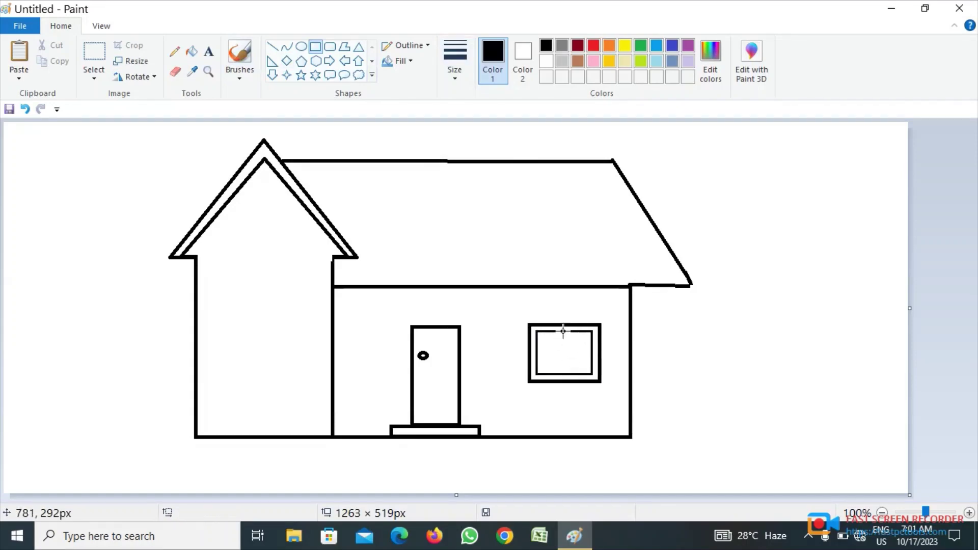
Draw crossing vertical and horizontal dividers across the right window.
left_click_drag(563, 331, 563, 358)
key("Escape")
left_click_drag(565, 330, 565, 375)
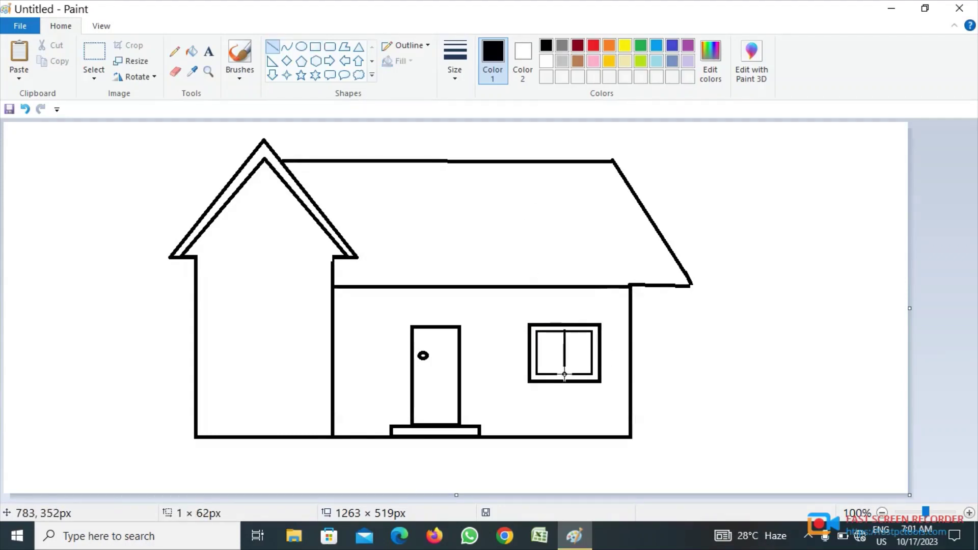
left_click(653, 346)
left_click_drag(538, 349, 594, 350)
left_click(653, 350)
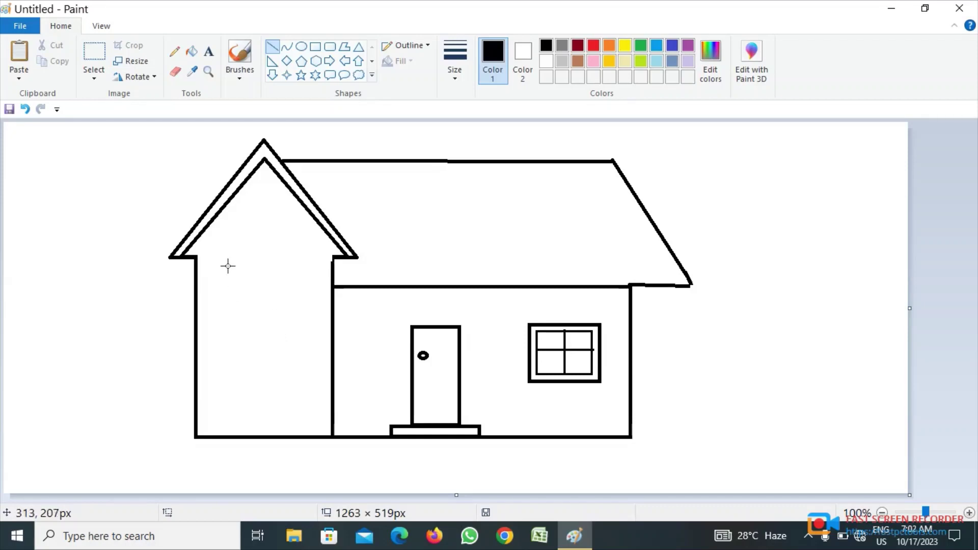
Draw outer and inner rectangular window frames inside the left gable.
left_click(316, 46)
mouse_move(233, 224)
left_mouse_down()
mouse_move(323, 278)
mouse_move(297, 285)
mouse_move(304, 276)
left_mouse_up()
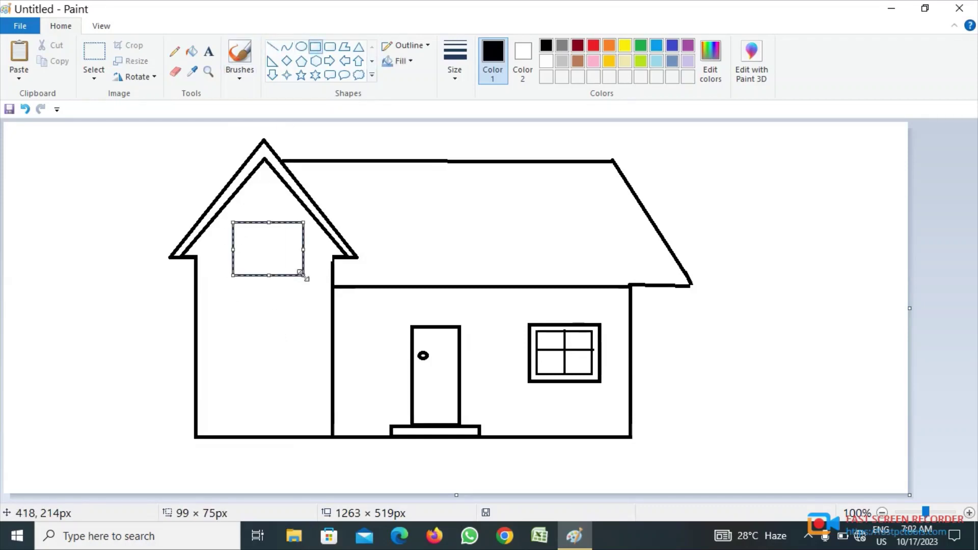
left_click(313, 257)
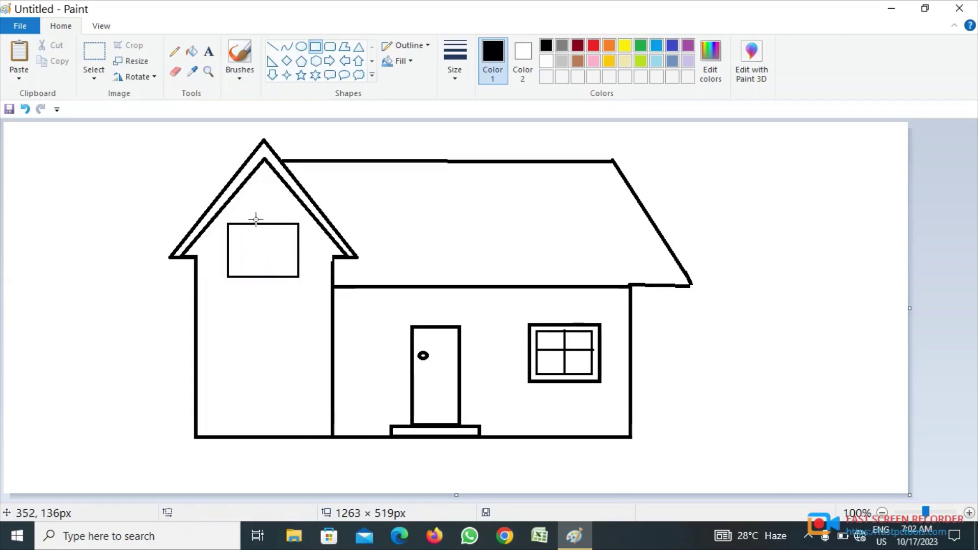
left_click_drag(233, 226, 295, 271)
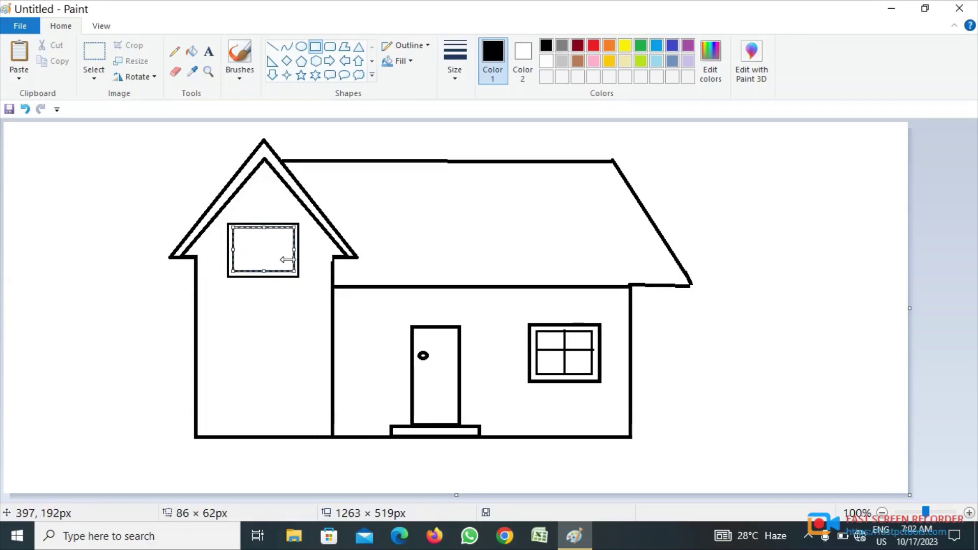
mouse_move(289, 259)
left_mouse_down()
mouse_move(303, 259)
mouse_move(292, 260)
left_mouse_up()
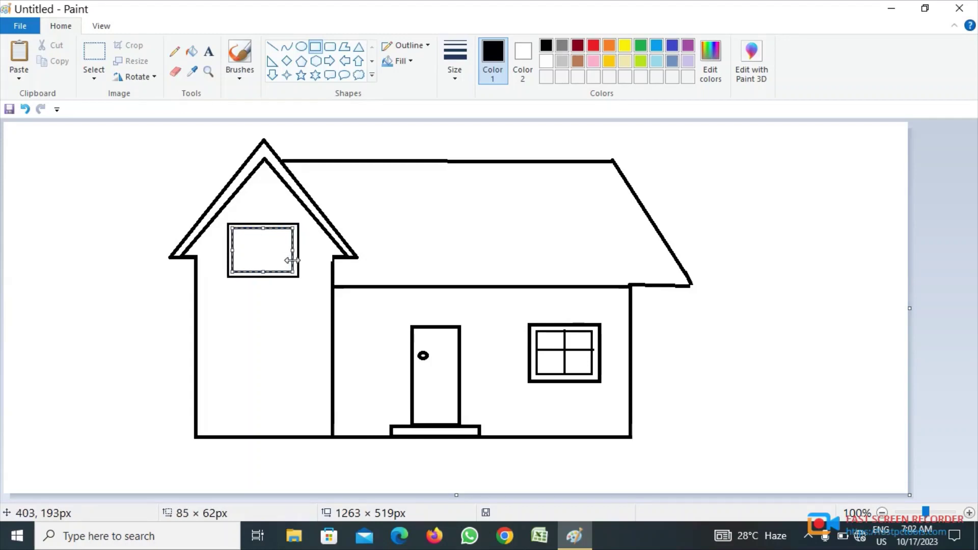
left_click(286, 290)
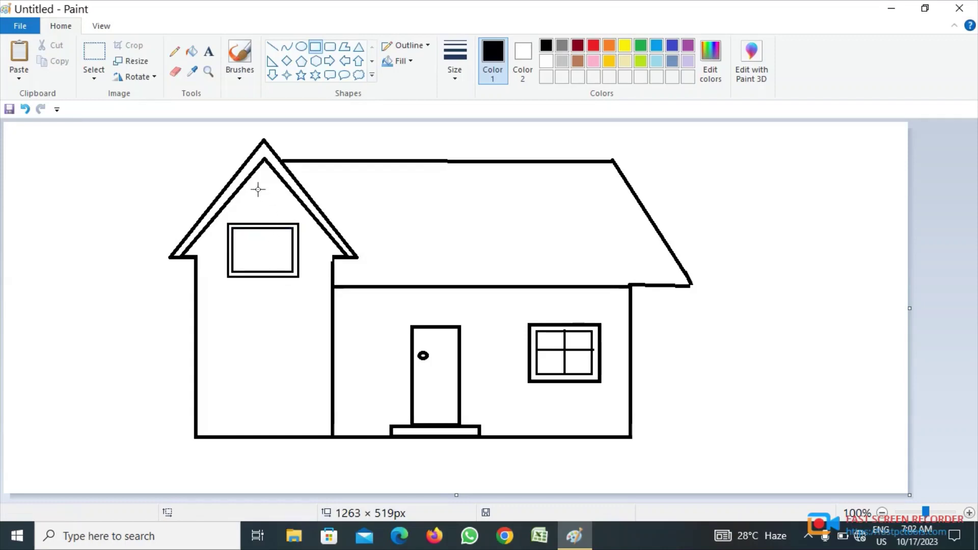
Add crossing straight-line dividers splitting the gable window into four panes.
left_click_drag(262, 229, 261, 275)
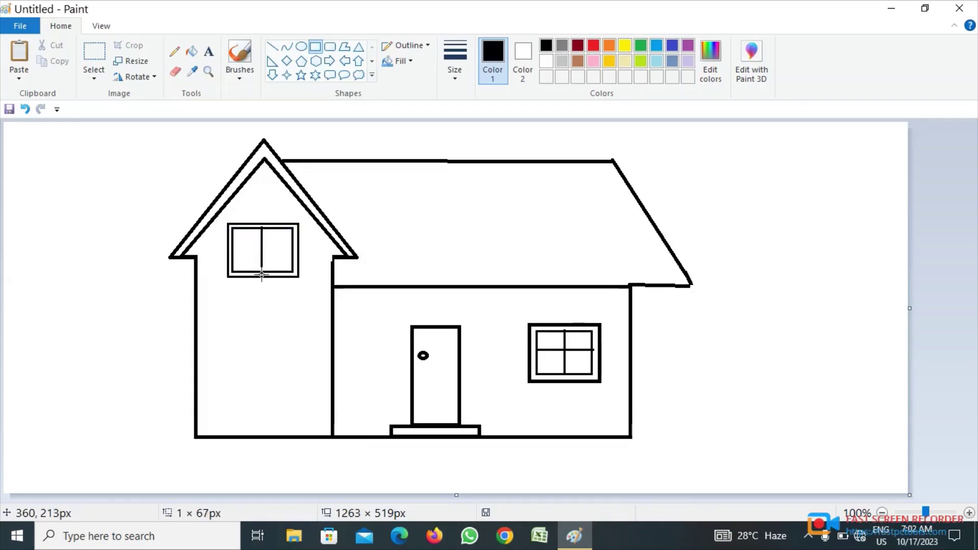
key("ctrl+z")
left_click(272, 46)
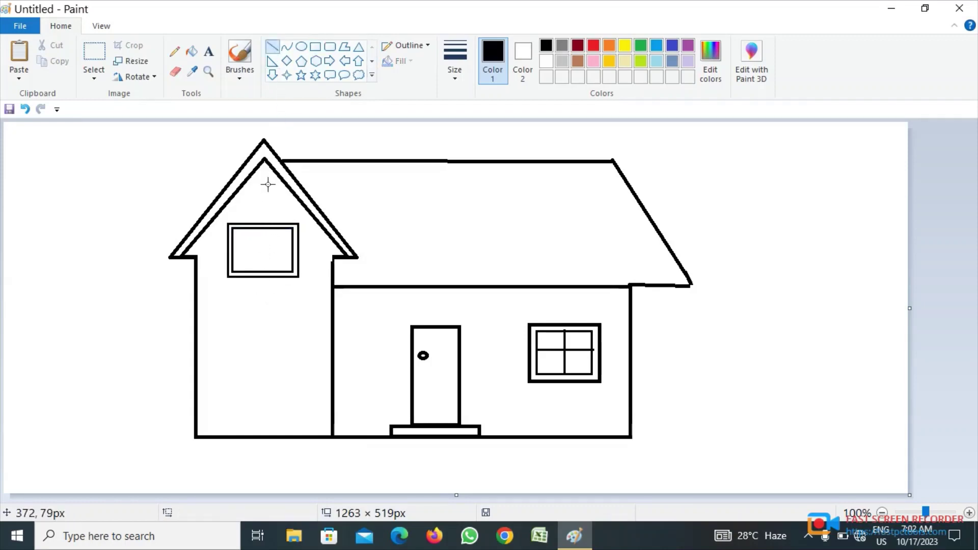
mouse_move(260, 230)
left_mouse_down()
mouse_move(258, 271)
mouse_move(293, 250)
left_mouse_up()
left_click(258, 321)
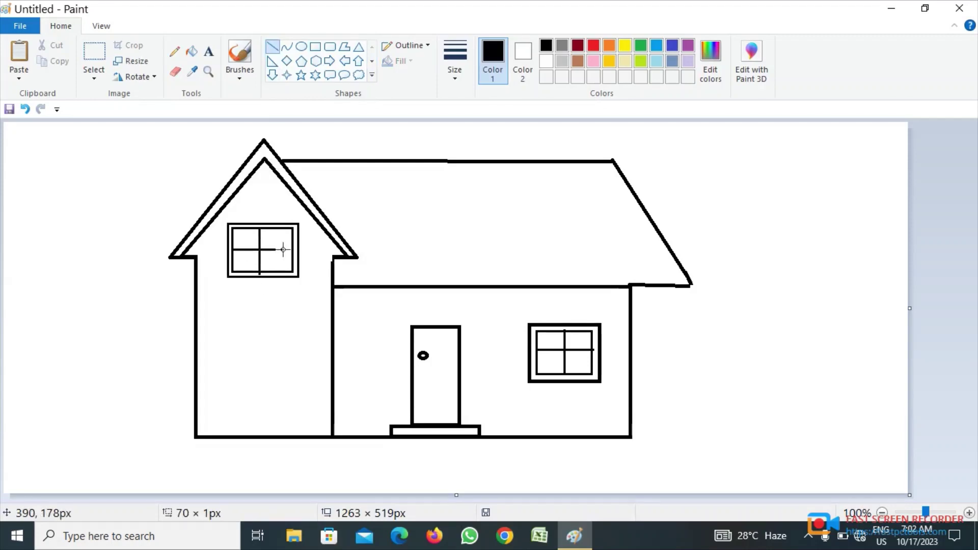
left_click(275, 308)
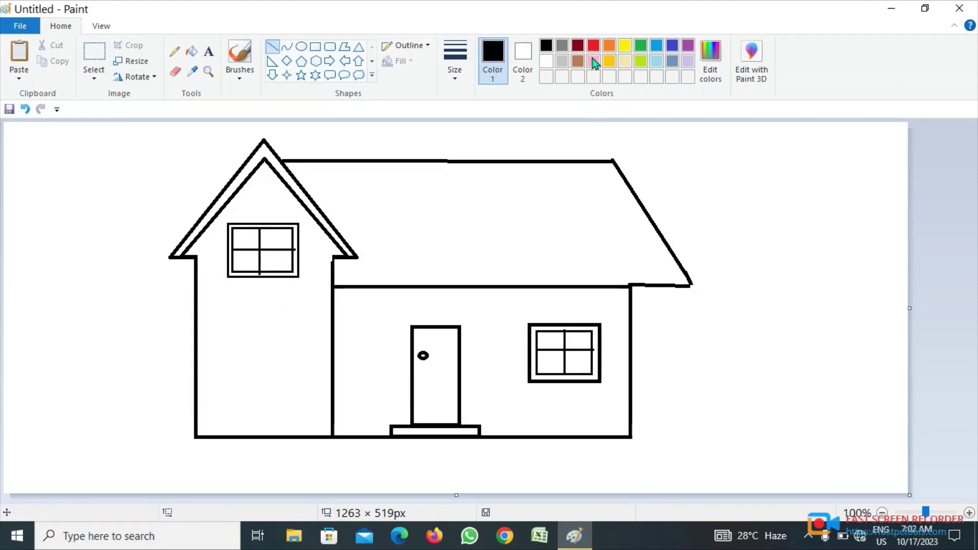
Draw a chimney of two stacked rectangles on the roof's top edge.
left_click(455, 72)
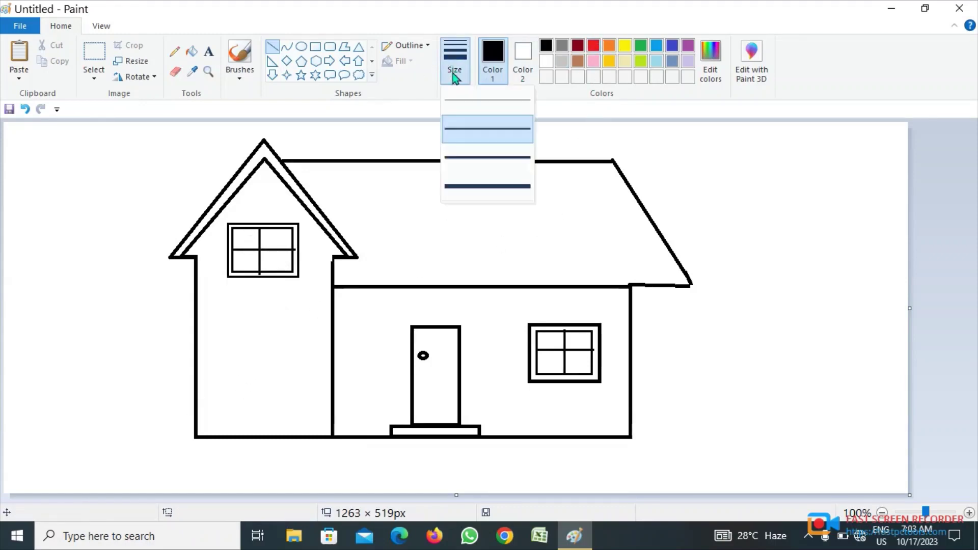
left_click(456, 168)
left_click_drag(507, 160, 533, 146)
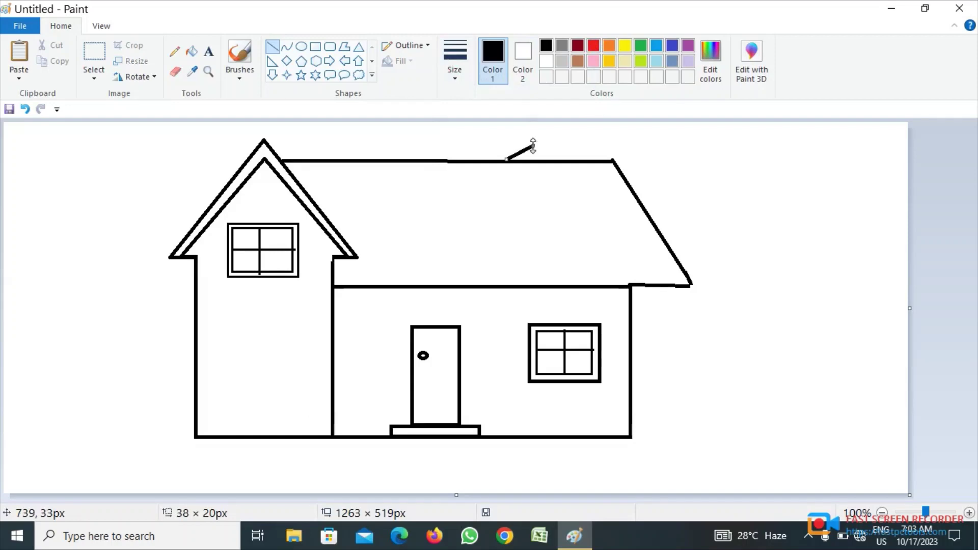
key("ctrl+z")
left_click(315, 46)
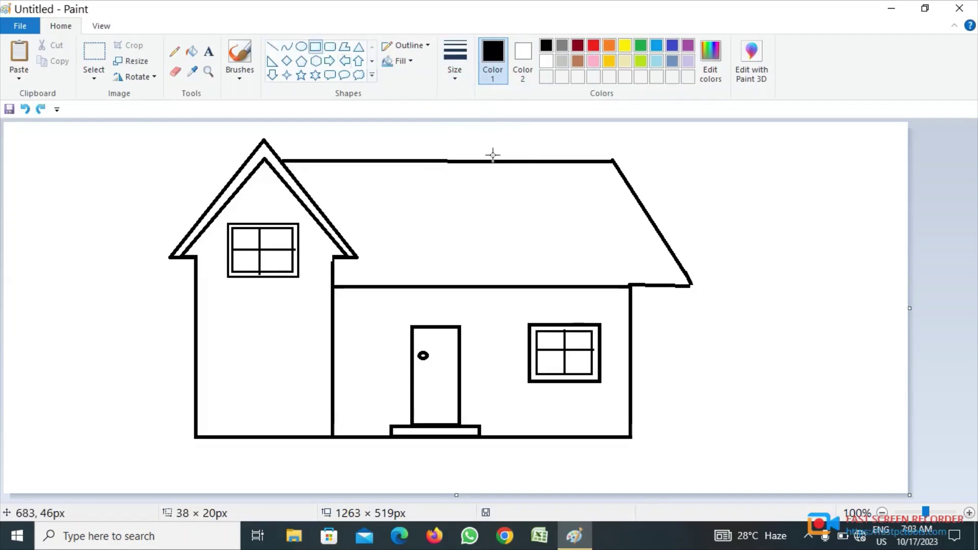
mouse_move(492, 161)
left_mouse_down()
mouse_move(537, 146)
mouse_move(521, 124)
left_mouse_up()
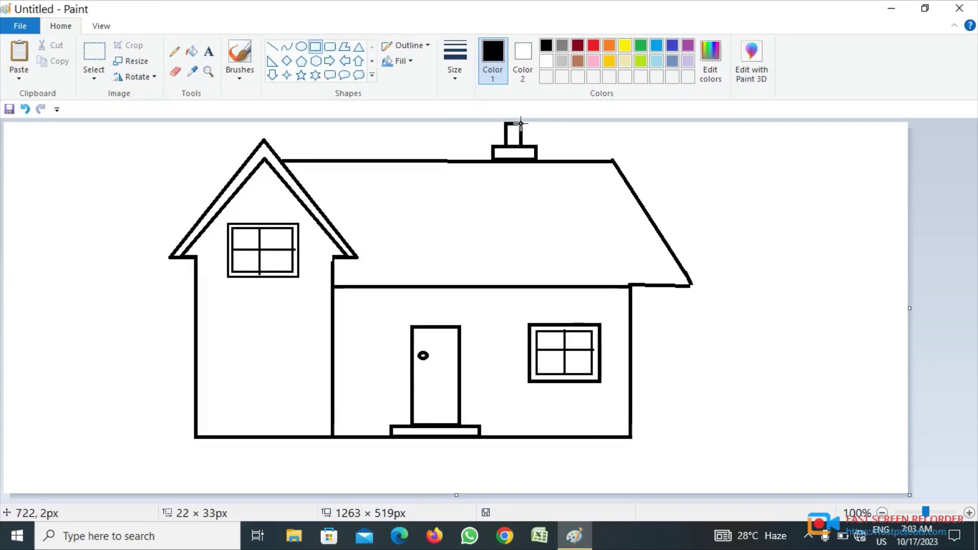
left_click(662, 143)
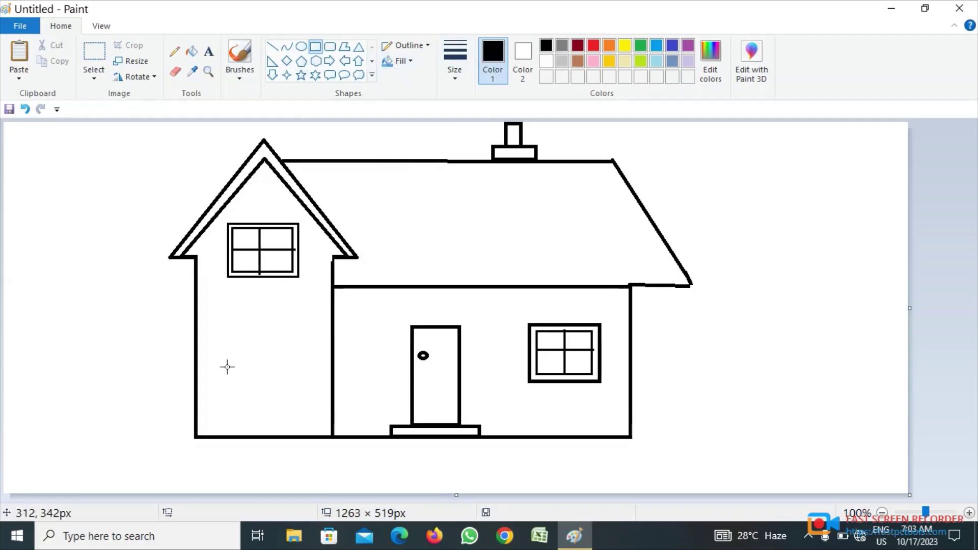
Draw a wide window frame on the lower left wall.
mouse_move(217, 361)
left_mouse_down()
mouse_move(219, 404)
mouse_move(306, 410)
mouse_move(296, 408)
mouse_move(296, 387)
left_mouse_up()
key("ctrl+z")
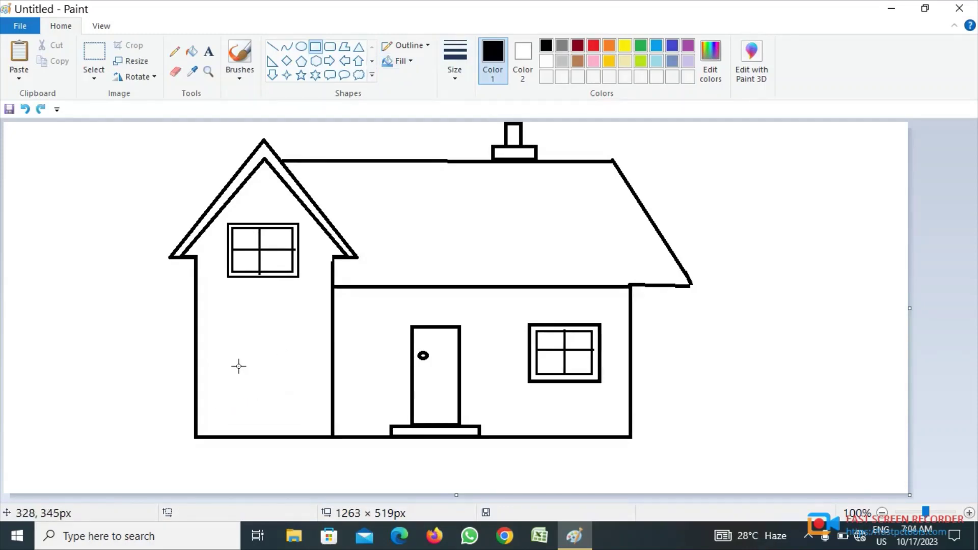
mouse_move(231, 344)
left_mouse_down()
mouse_move(237, 400)
mouse_move(299, 406)
mouse_move(326, 392)
left_mouse_up()
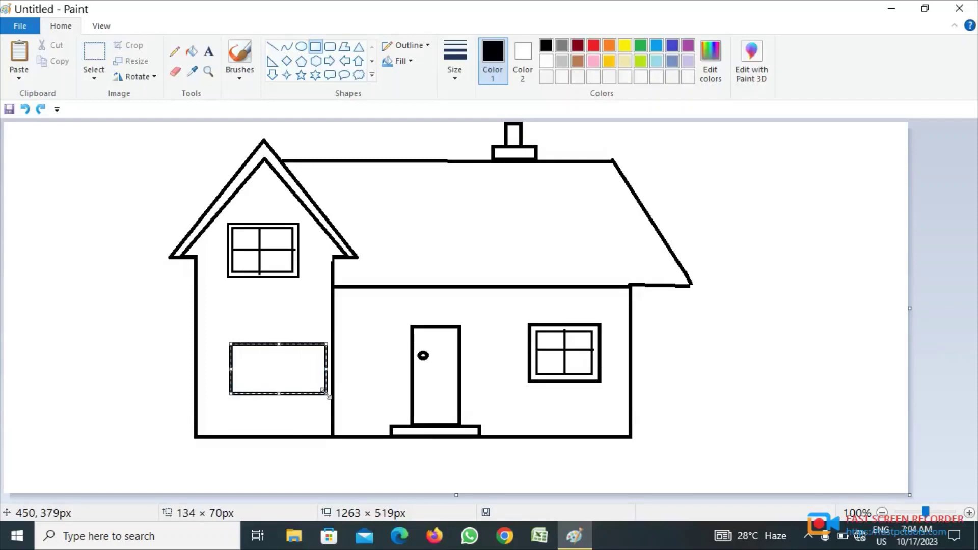
key("Left")
key("Left")
key("Left")
key("Left")
key("Left")
key("Left")
left_click(284, 345)
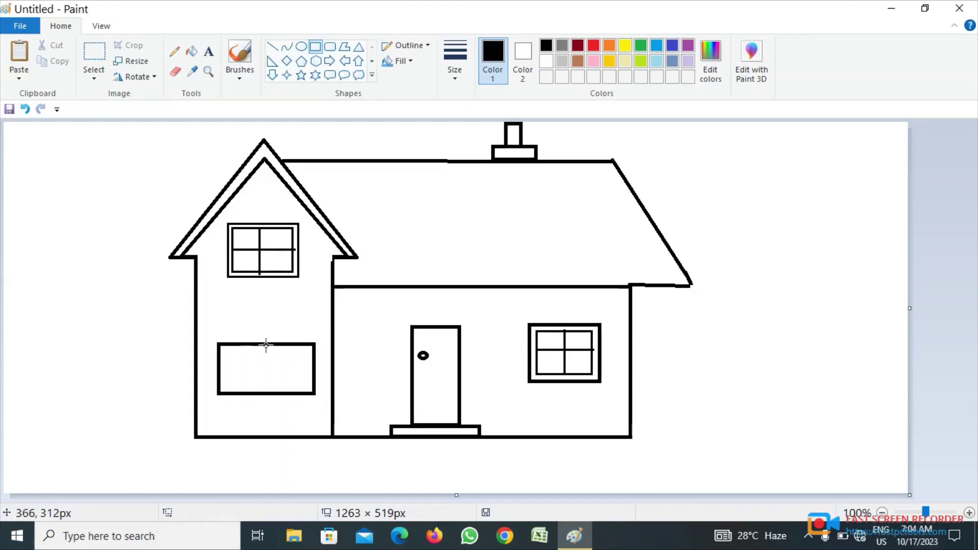
Add an inner frame and a thin vertical divider to the lower-left window.
left_click_drag(266, 345, 266, 394)
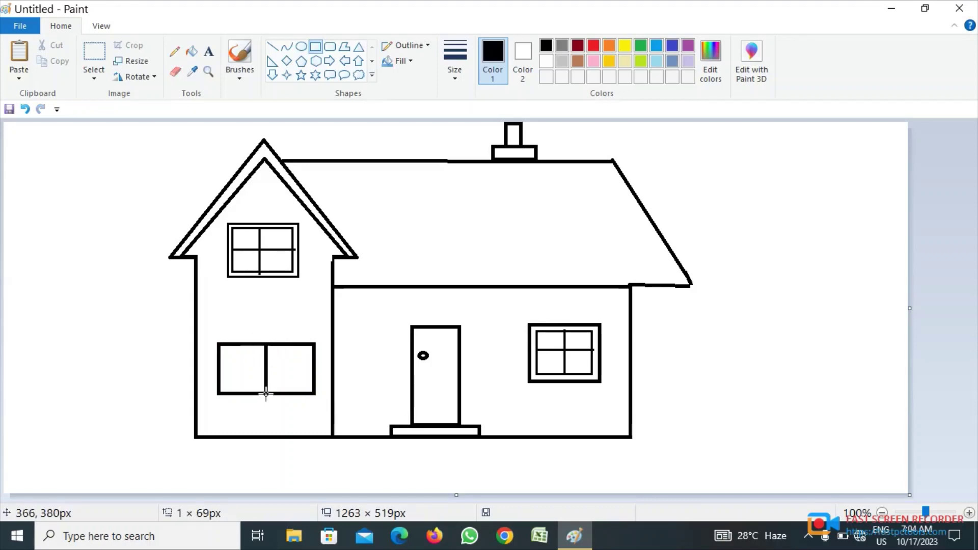
key("ctrl+z")
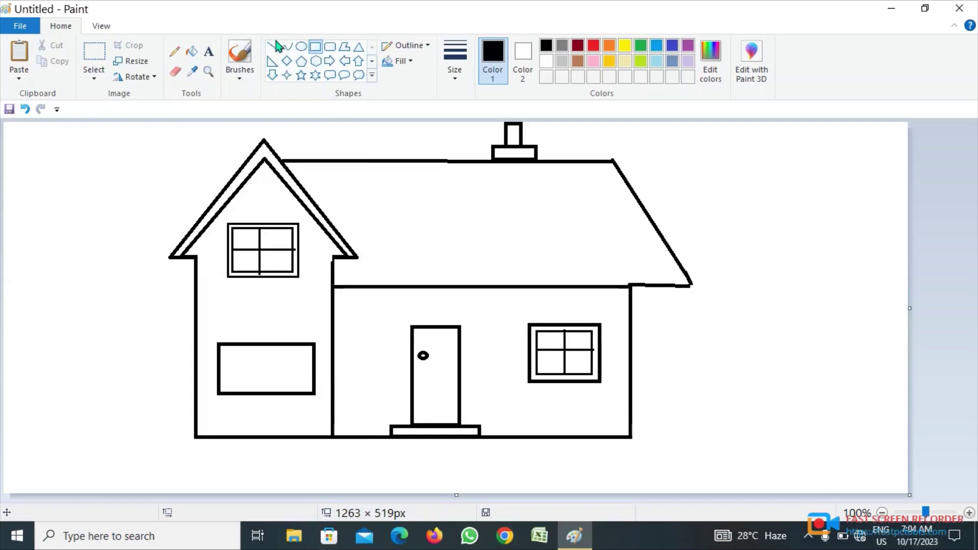
left_click(273, 46)
left_click(315, 47)
left_click_drag(224, 349, 308, 389)
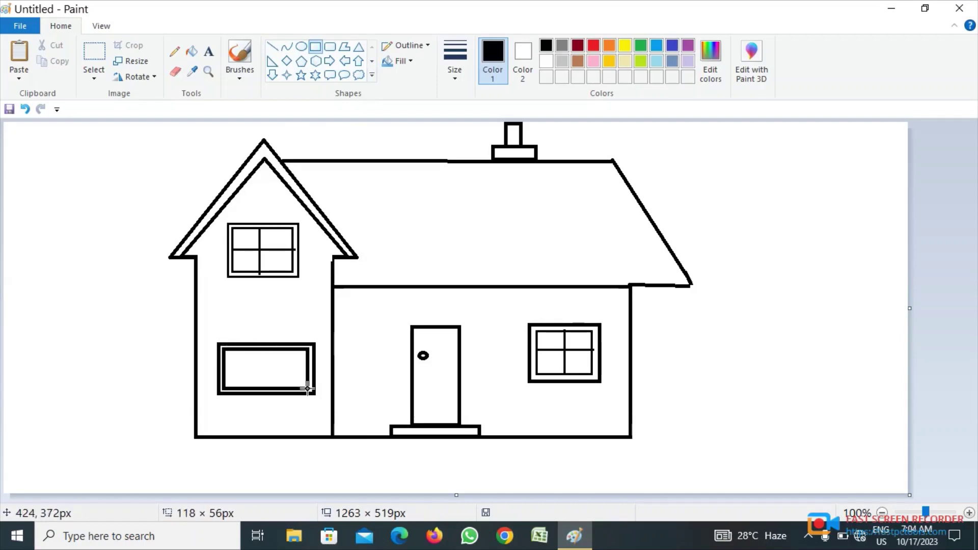
left_click(290, 381)
left_click_drag(263, 350, 264, 392)
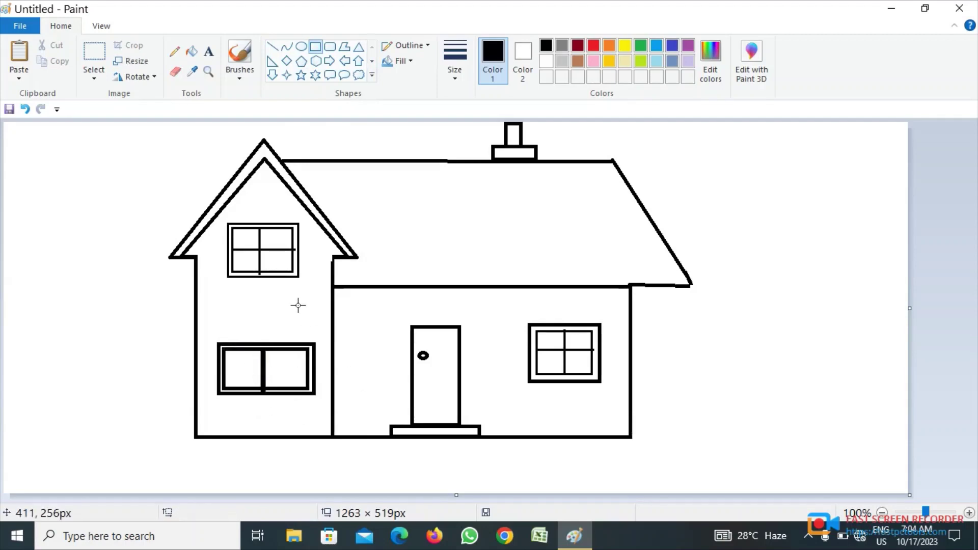
Fill the roof and walls orange, and the door and step brown.
left_click(609, 45)
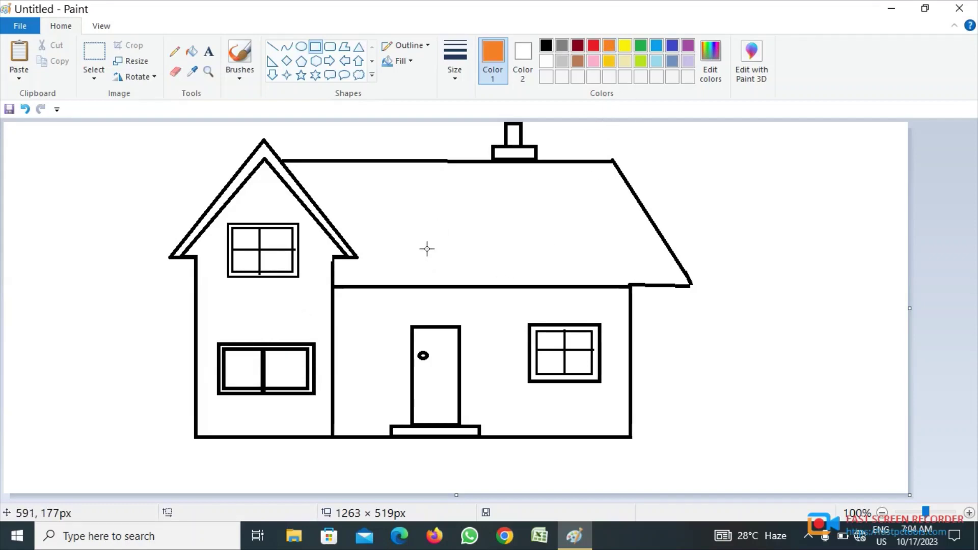
left_click(191, 51)
left_click(415, 192)
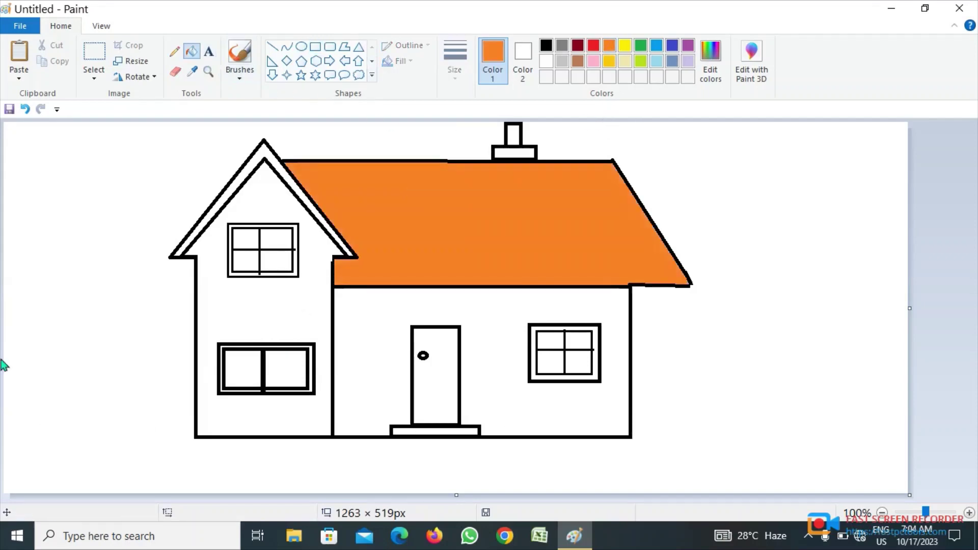
left_click(380, 316)
left_click(235, 309)
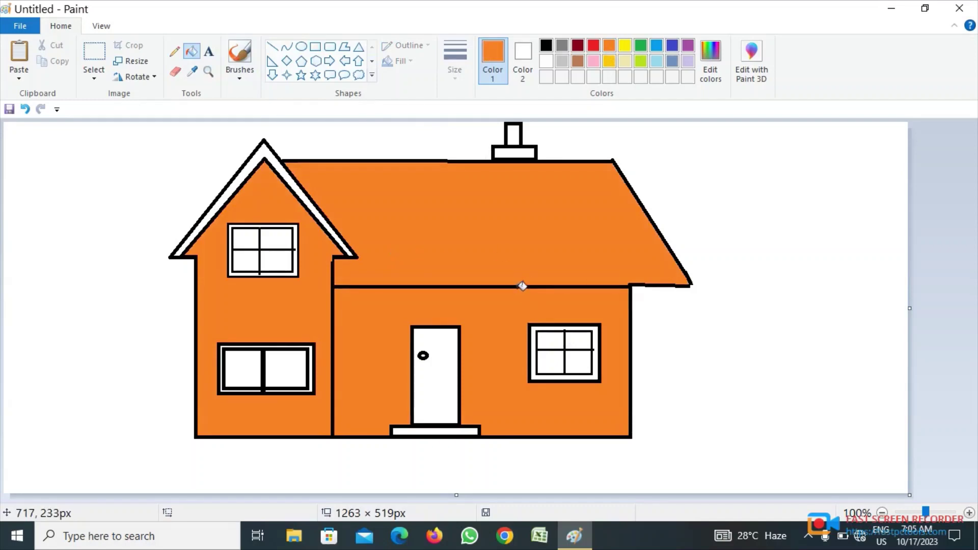
left_click(262, 152)
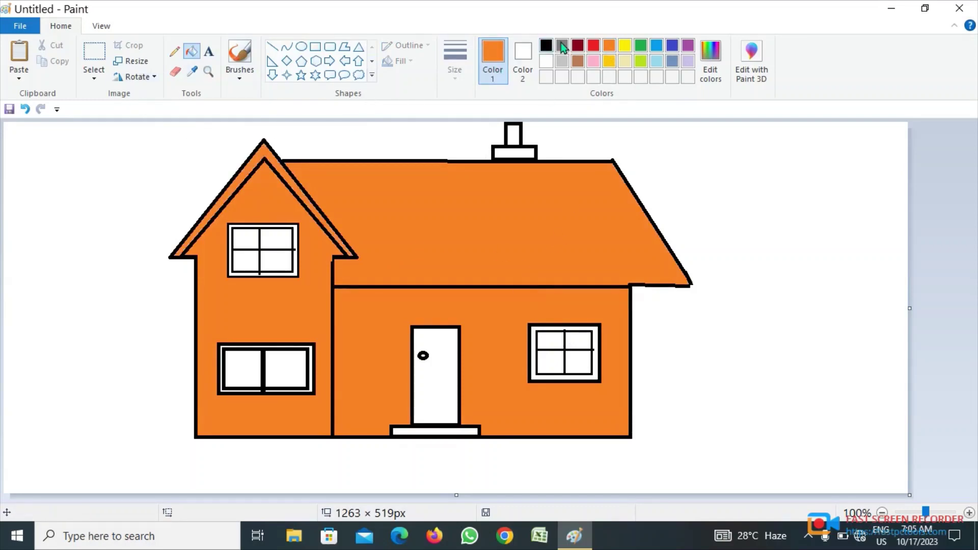
left_click(578, 61)
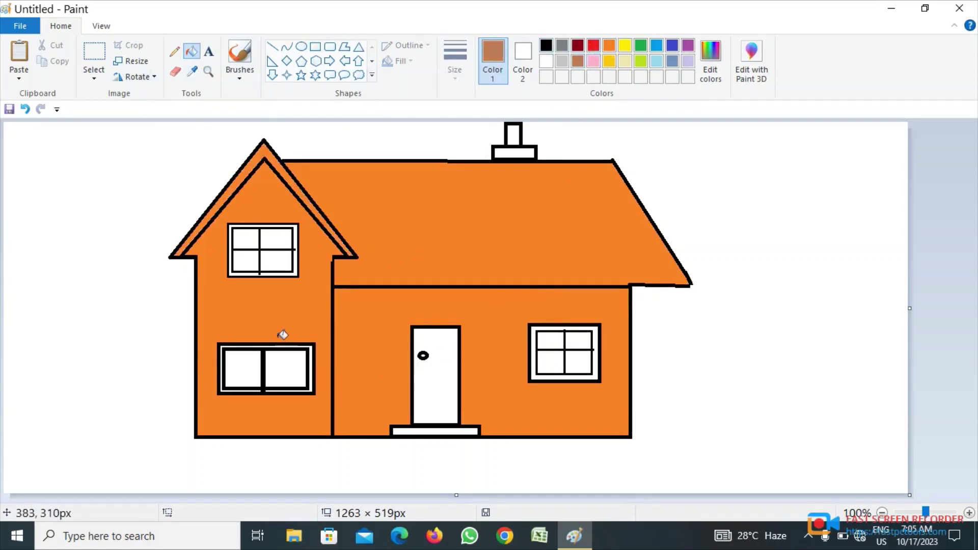
left_click(446, 430)
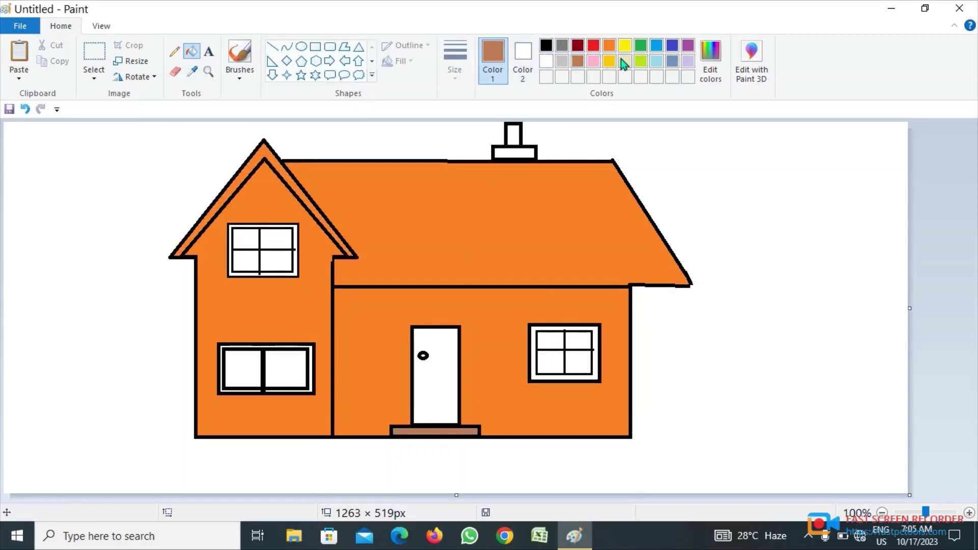
left_click(445, 388)
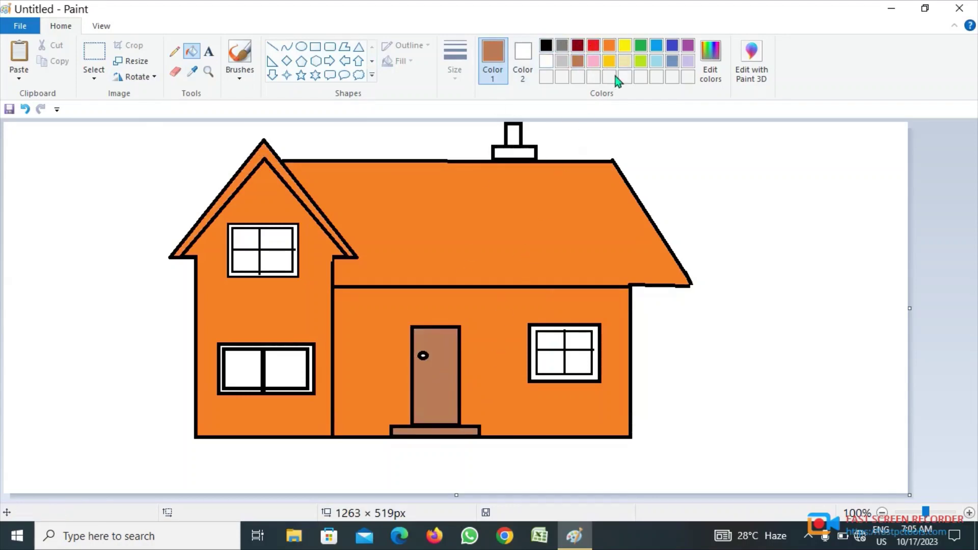
Fill all window panes light blue and the chimney base dark red.
left_click(660, 63)
left_click(578, 341)
left_click(580, 367)
left_click(550, 363)
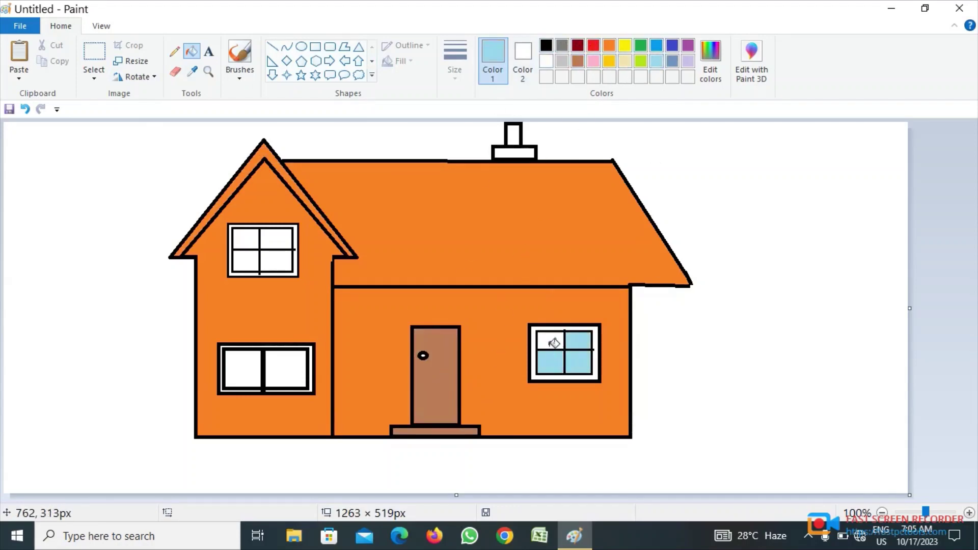
left_click(549, 344)
left_click(244, 359)
left_click(300, 362)
left_click(255, 240)
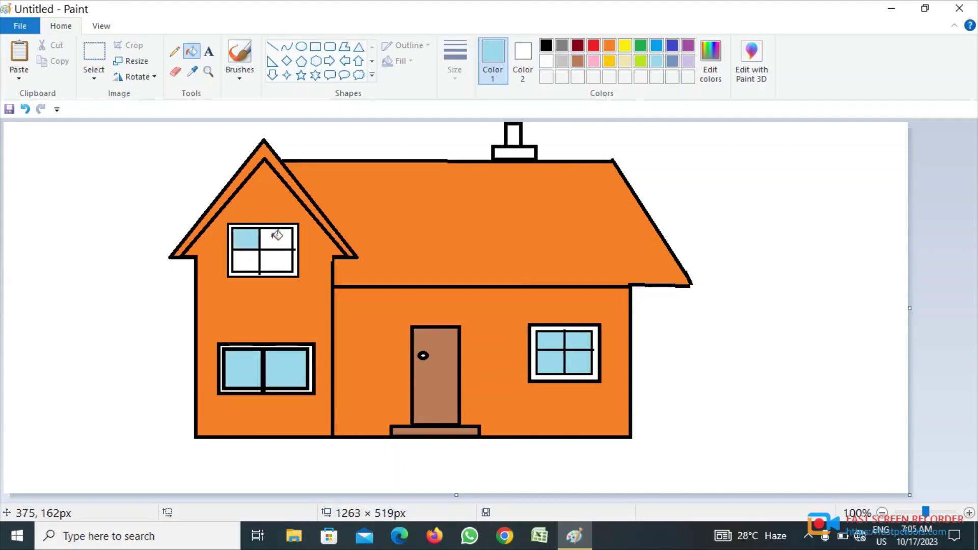
left_click(282, 257)
left_click(246, 259)
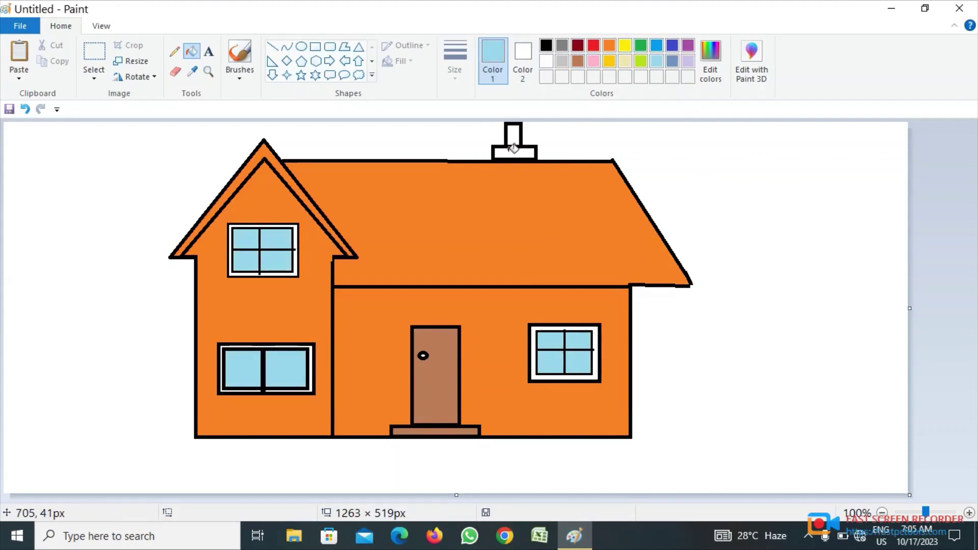
left_click(578, 47)
left_click(518, 151)
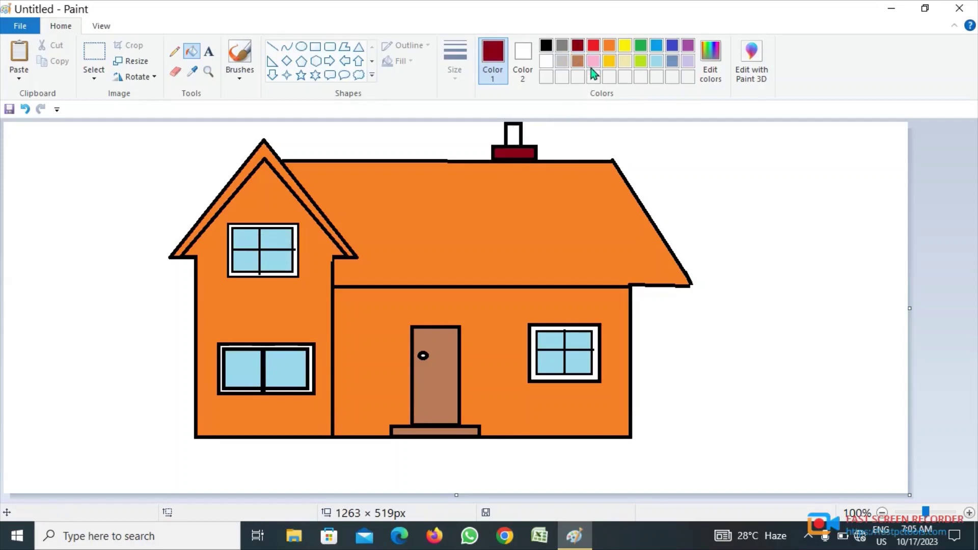
Fill the chimney top pink and all three window frames brown.
left_click(594, 62)
left_click(518, 133)
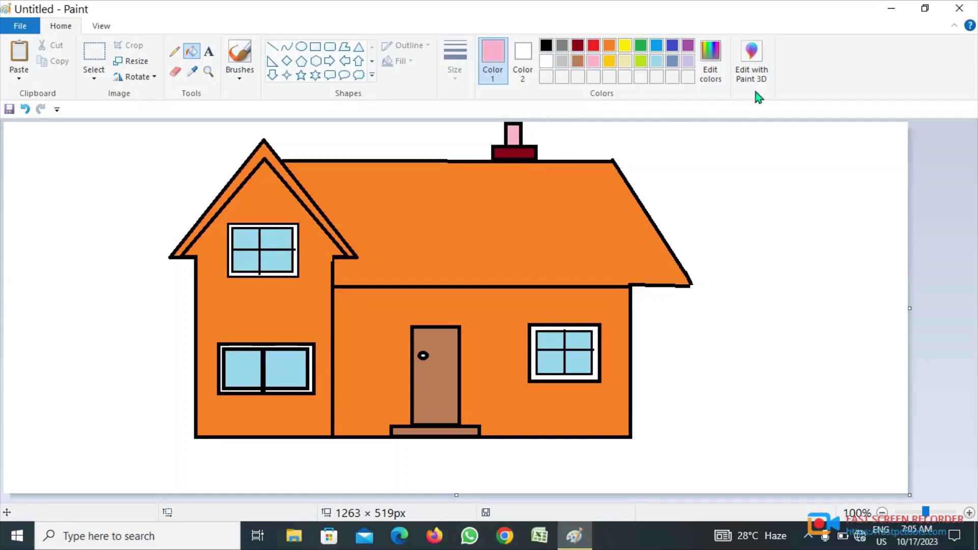
left_click(578, 58)
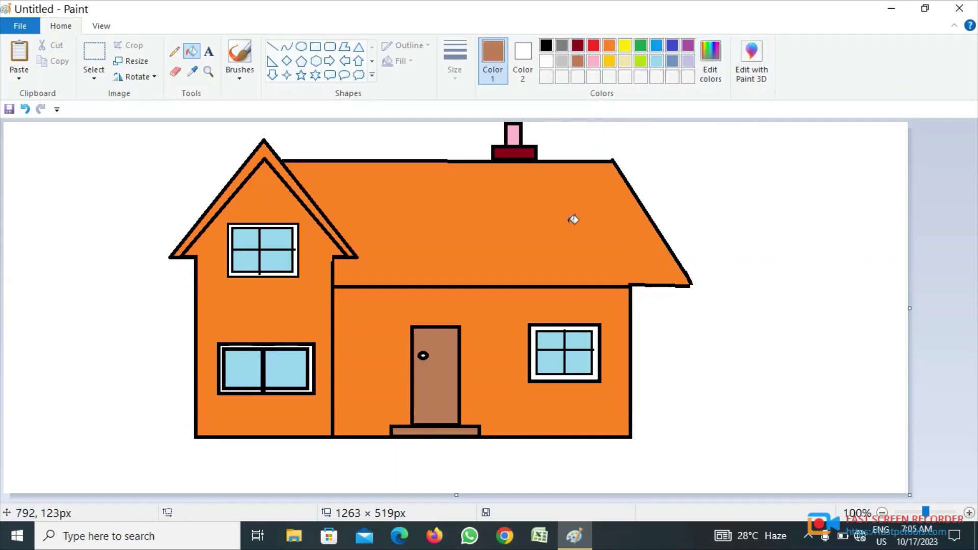
left_click(556, 326)
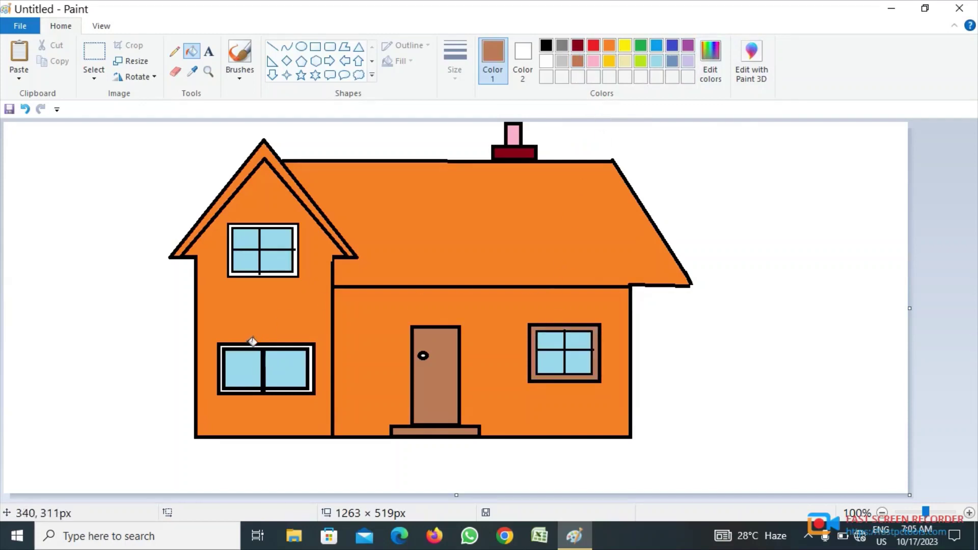
left_click(252, 344)
key("ctrl+z")
left_click(256, 347)
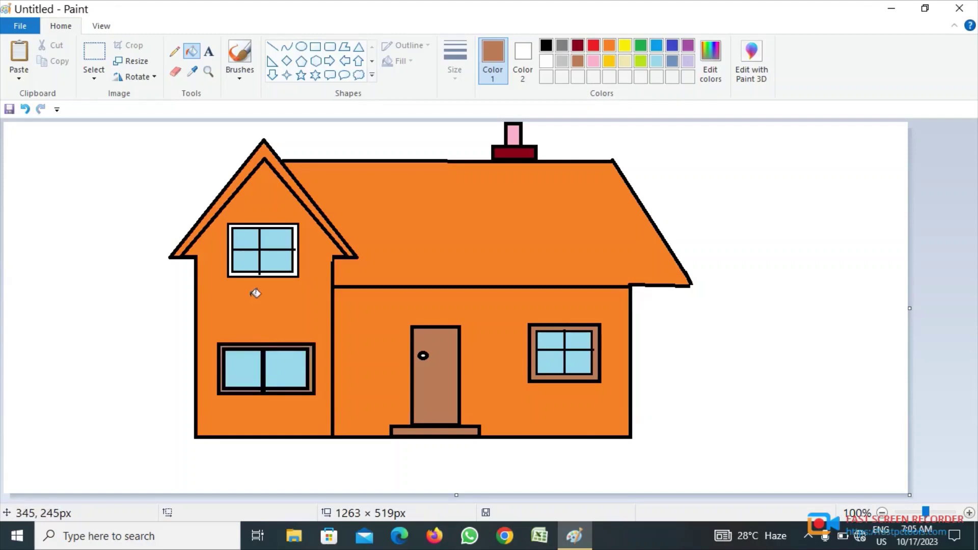
left_click(248, 227)
key("ctrl+z")
left_click(252, 225)
Fill the main roof red and the right-hand wall cream.
left_click(596, 44)
left_click(534, 177)
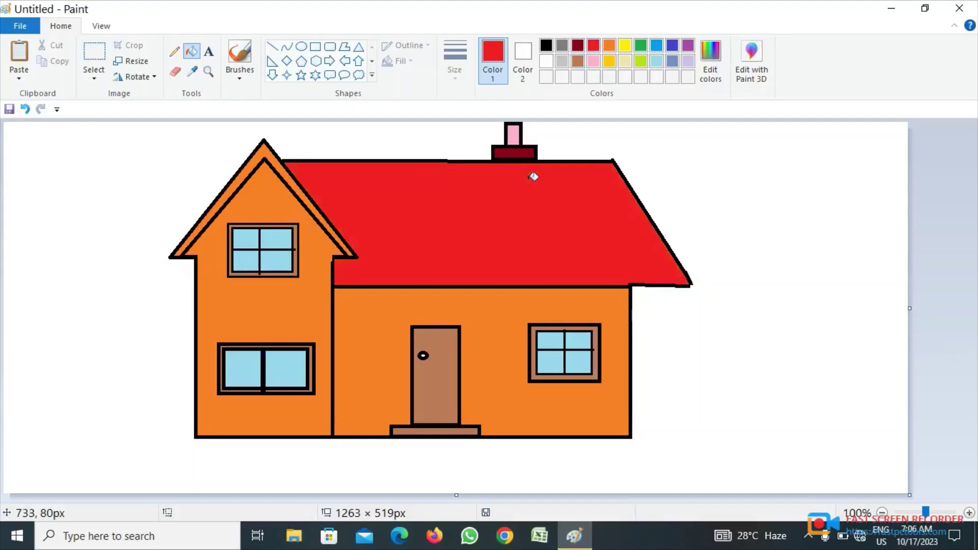
left_click(627, 63)
left_click(551, 306)
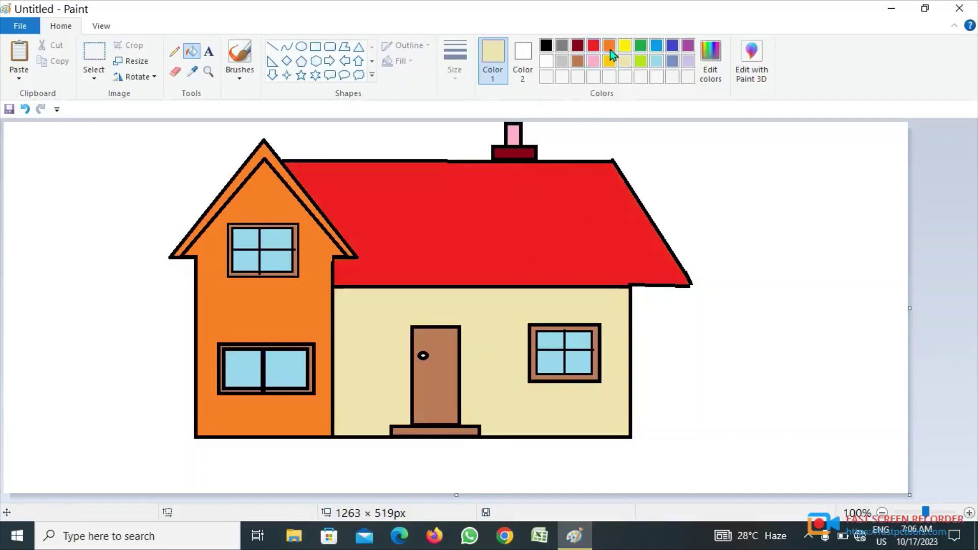
Mix a custom cream colour and fill the left wall with it.
left_click(713, 51)
left_click_drag(513, 274, 513, 213)
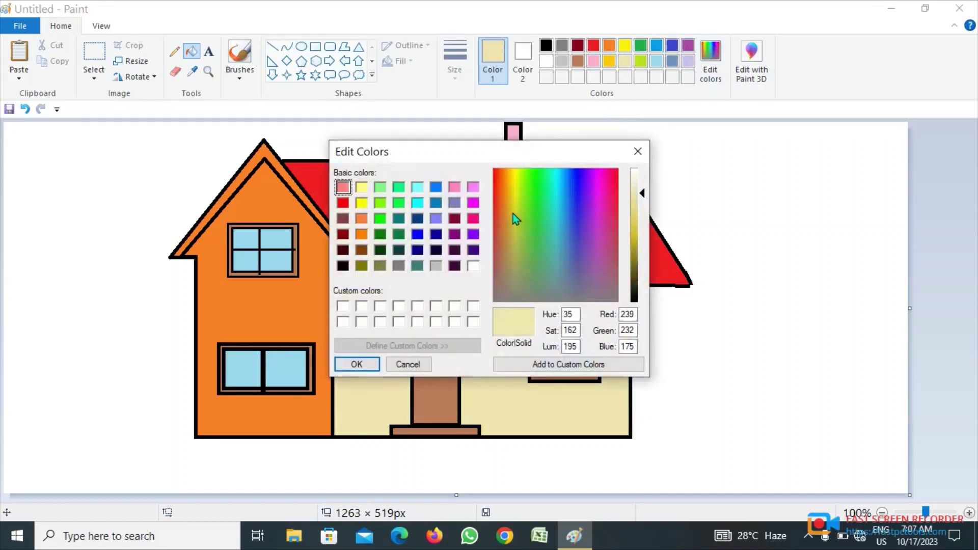
left_click(337, 362)
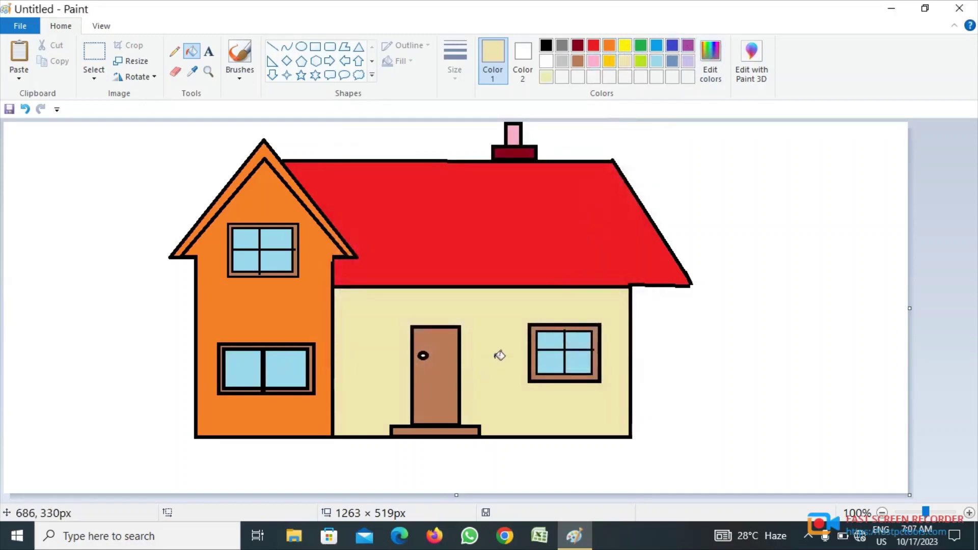
left_click(292, 322)
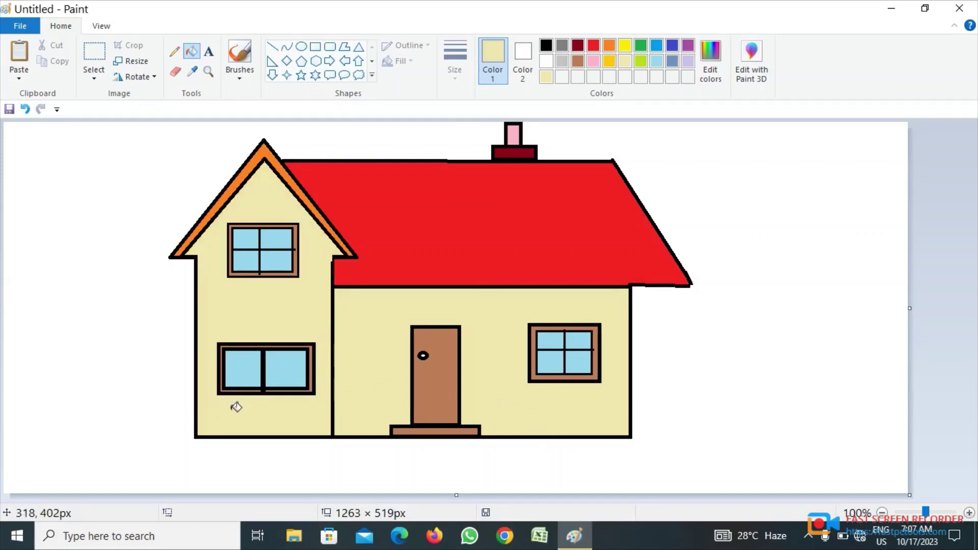
left_click(209, 51)
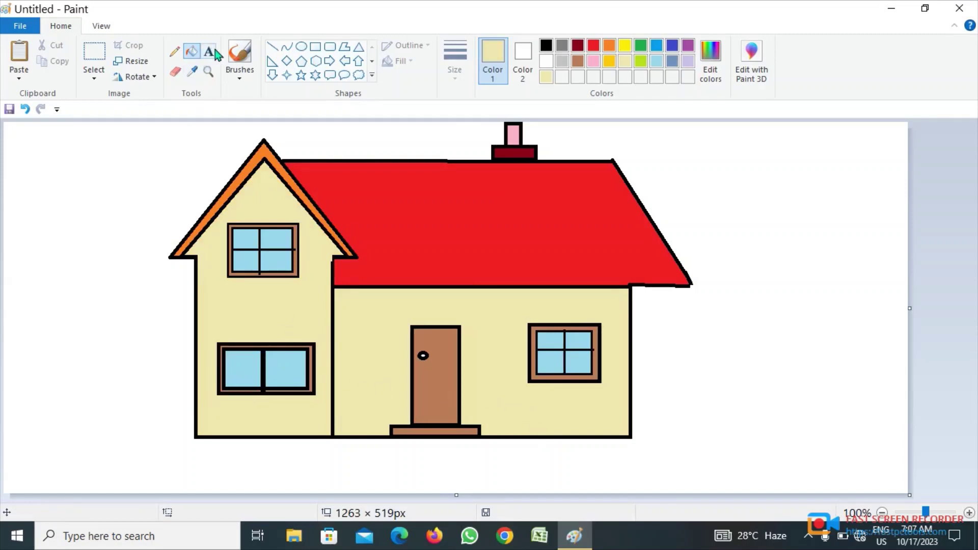
Type HOME in cream on the red roof and fit its text box around the word.
left_click(358, 168)
type("hom")
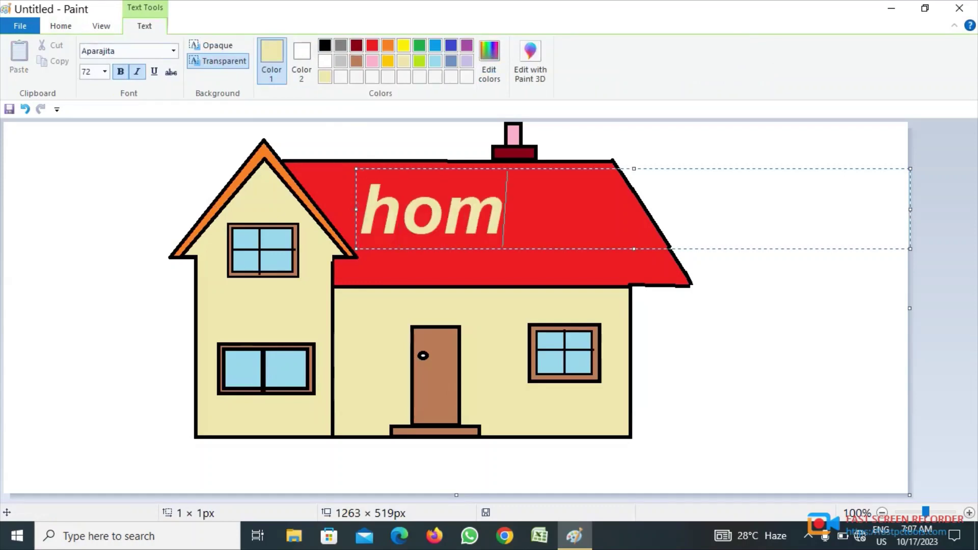
type("e")
key("BackSpace")
key("BackSpace")
key("BackSpace")
key("BackSpace")
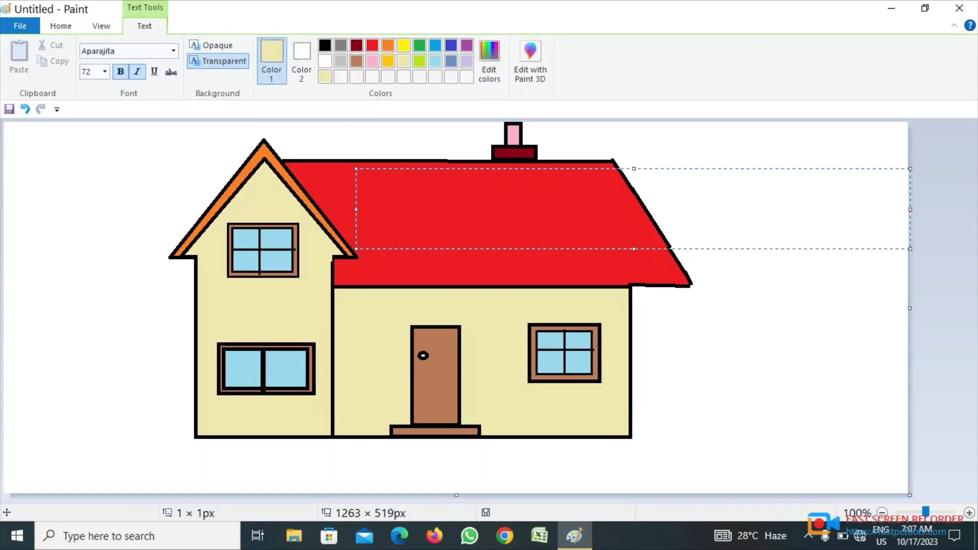
type("HOME")
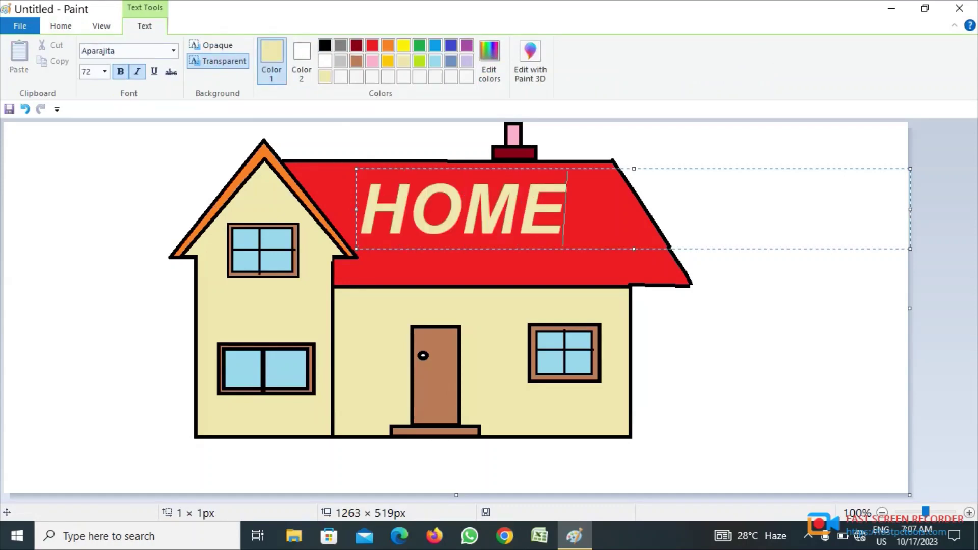
key("shift+Home")
left_click_drag(355, 167, 595, 273)
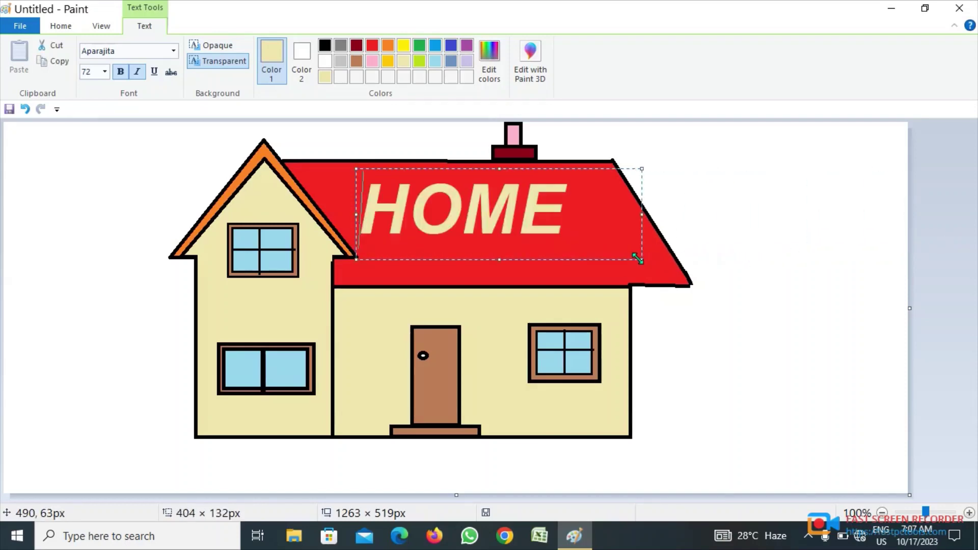
left_click_drag(363, 170, 542, 171)
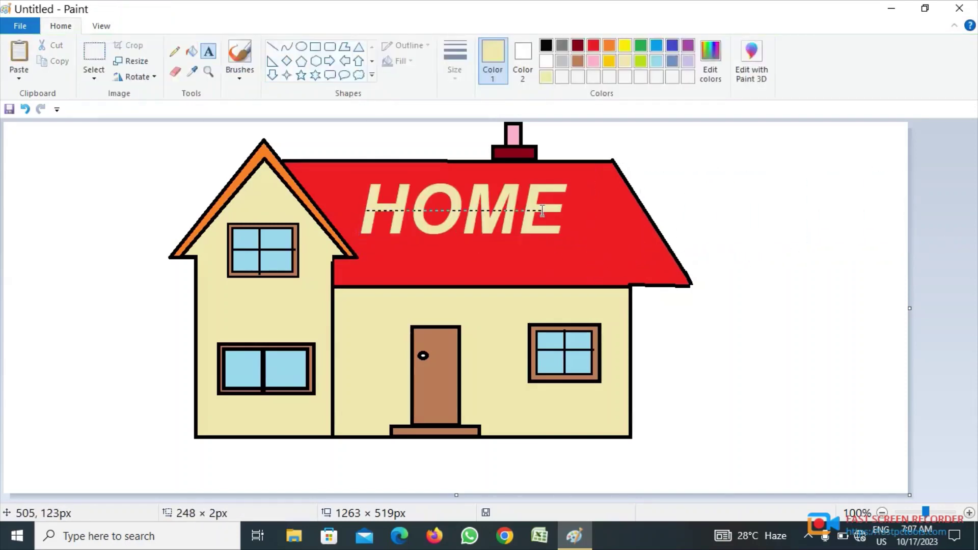
left_click(605, 271)
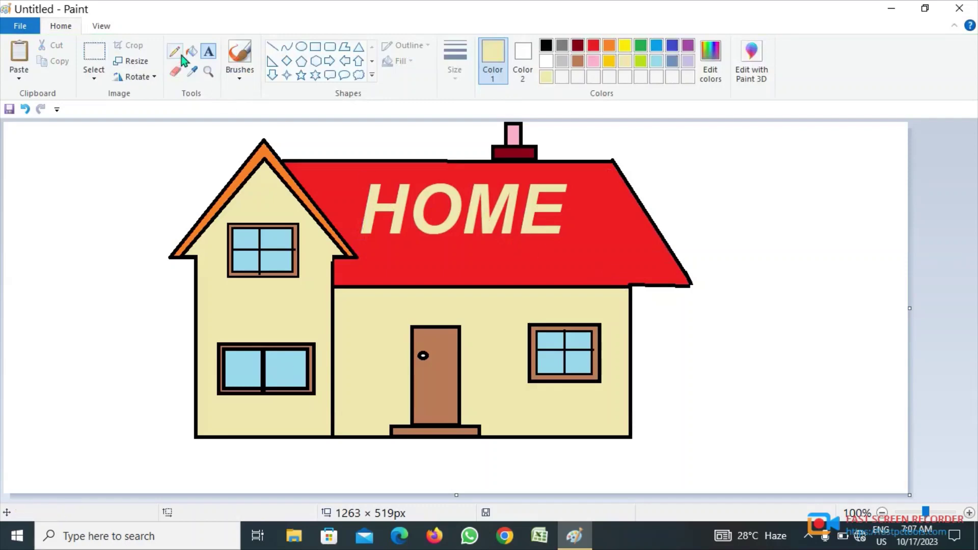
Commit the HOME label and discard the stray empty text boxes over the roof.
left_click_drag(352, 213, 581, 249)
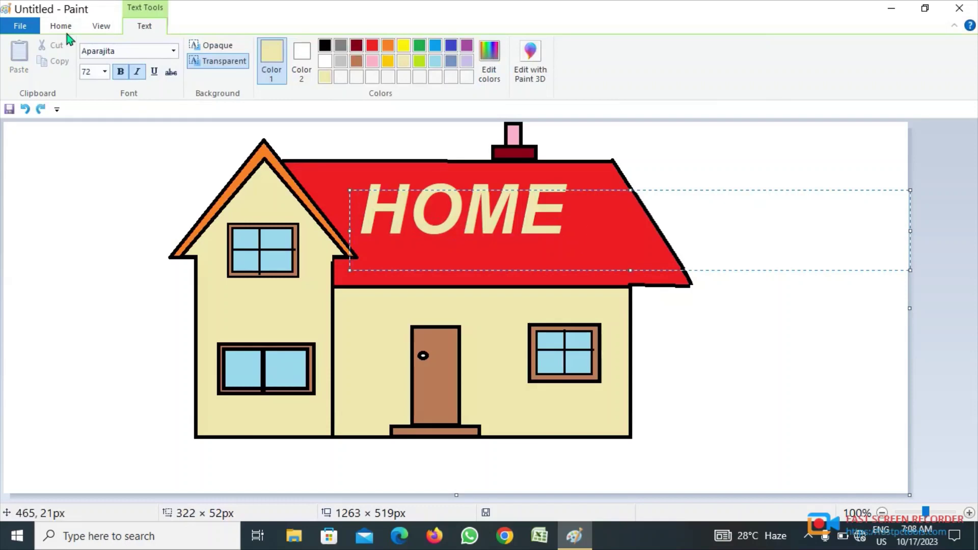
left_click(944, 465)
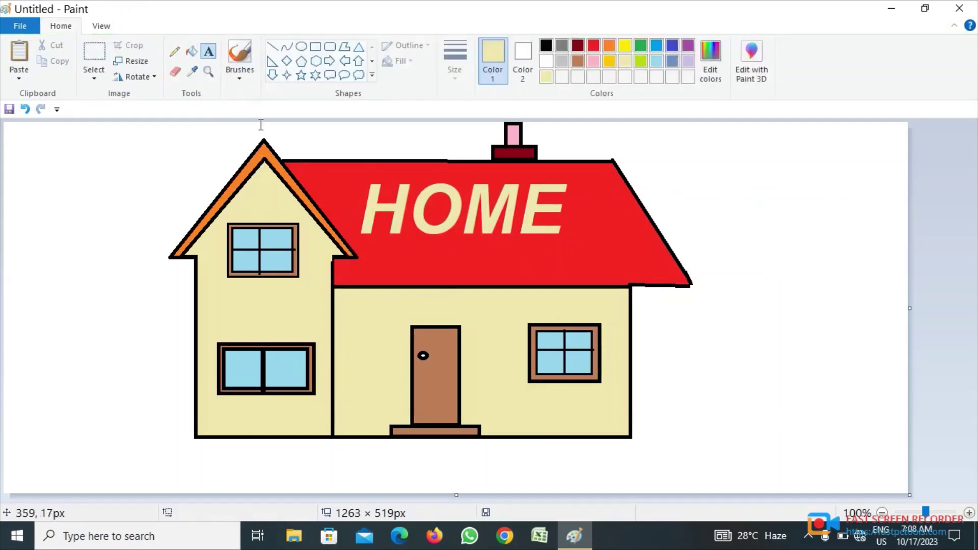
left_click(344, 172)
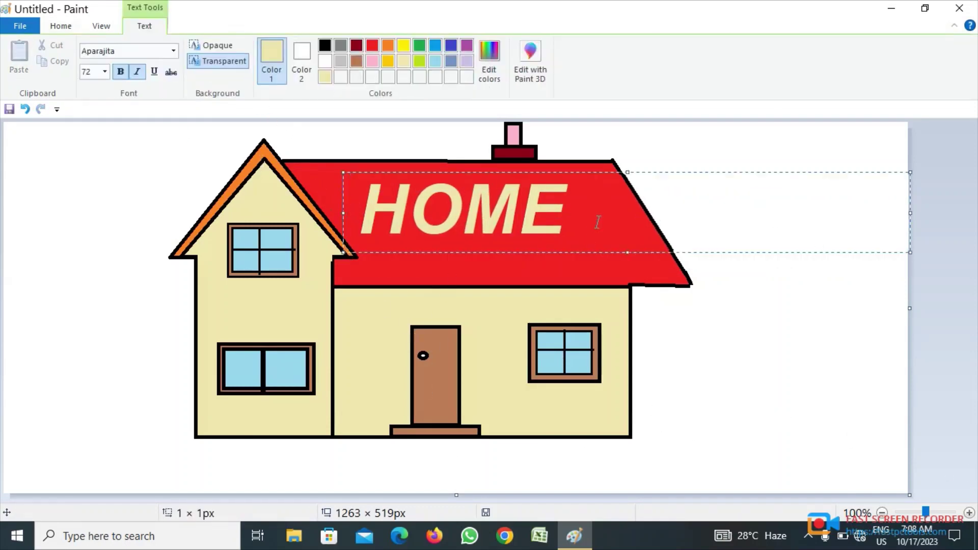
left_click(632, 284)
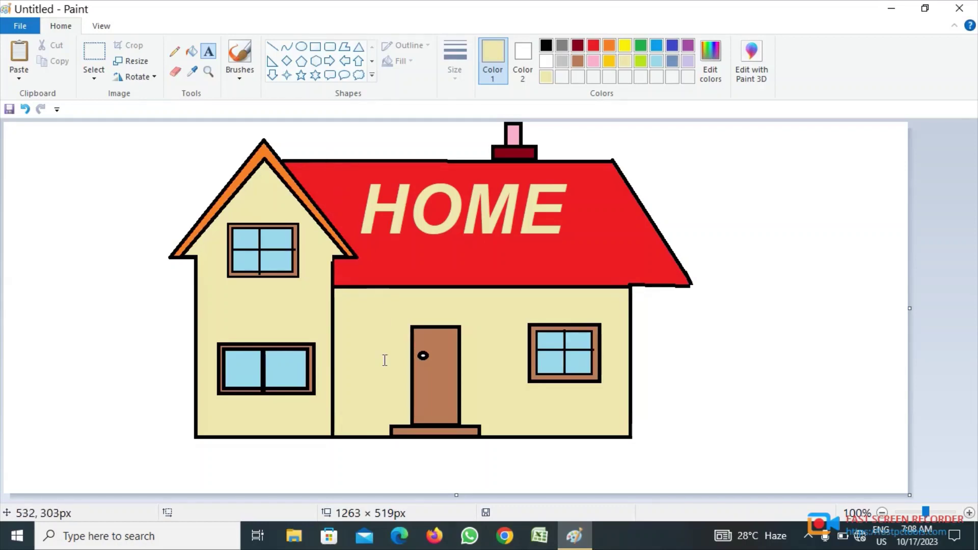
Draw a green curved ground line along the bottom beneath the house.
left_click(640, 45)
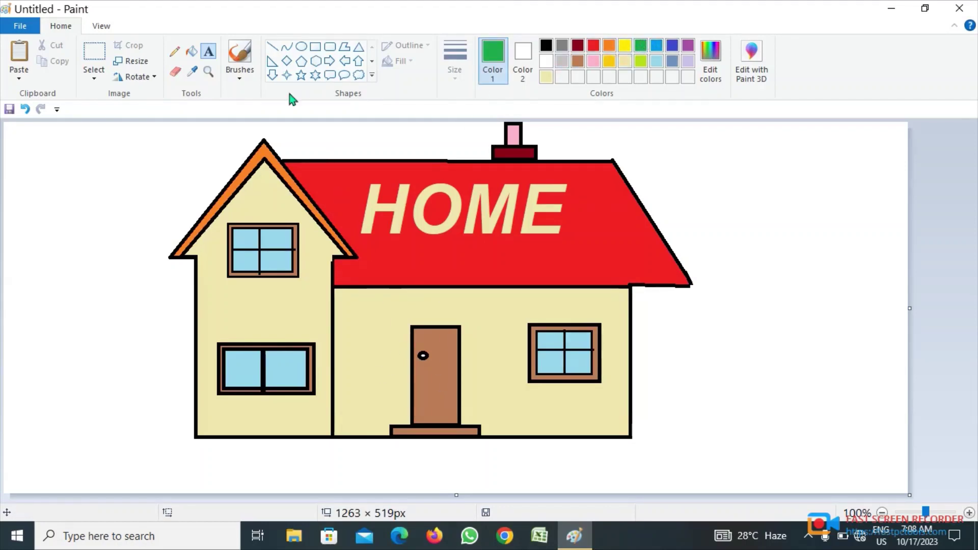
left_click(287, 47)
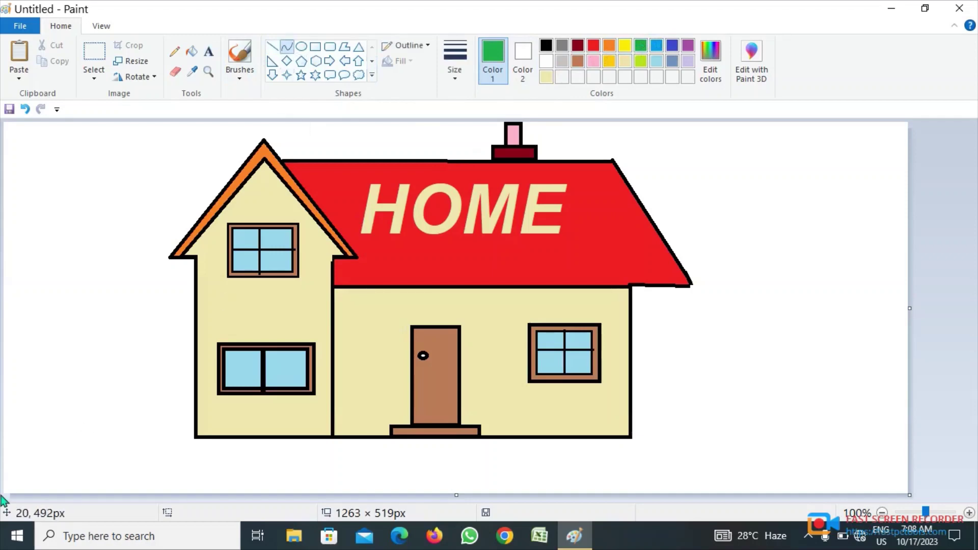
left_click_drag(14, 441, 908, 458)
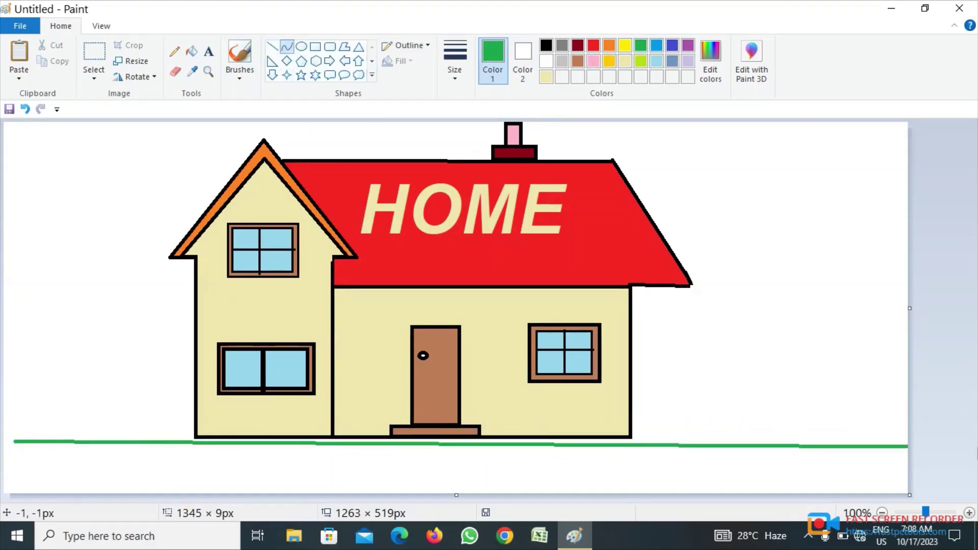